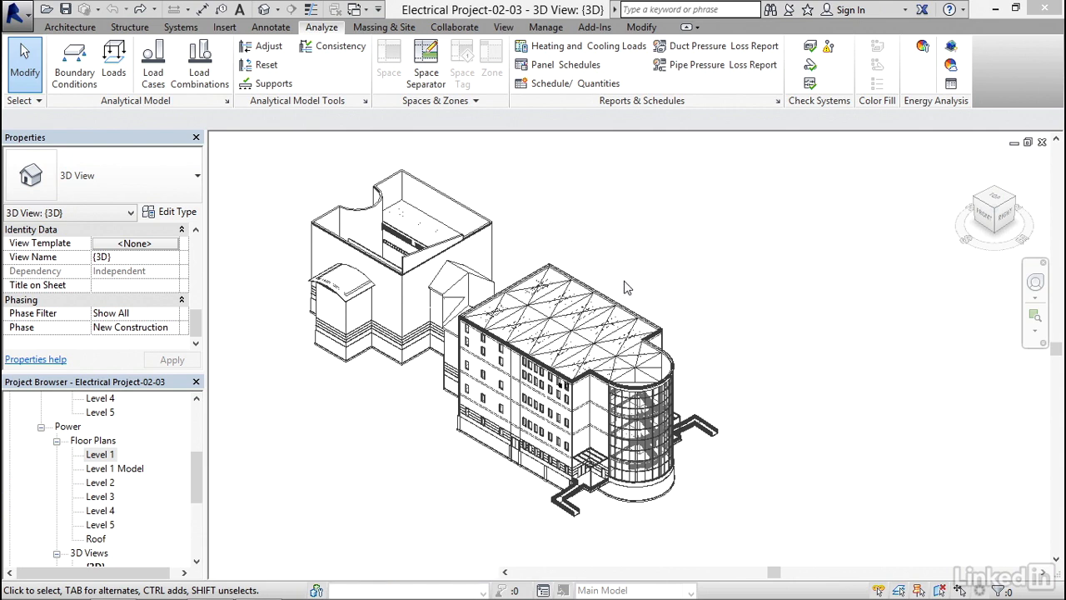
- Open the Level 1 power floor plan
middle_click_drag(636, 283, 668, 264)
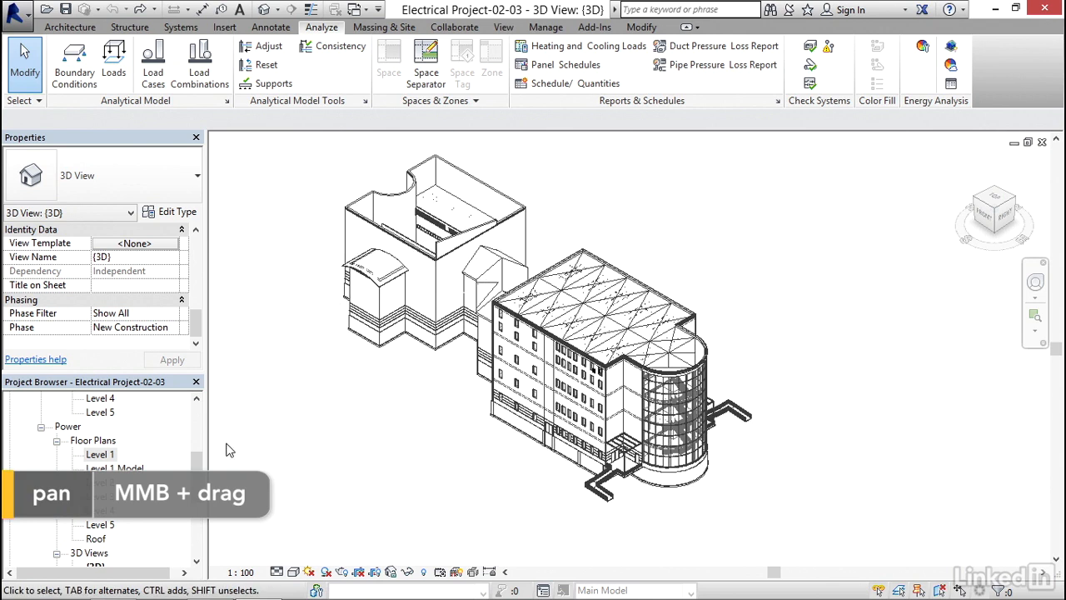
double_click(100, 455)
scroll(553, 337, "up", 5)
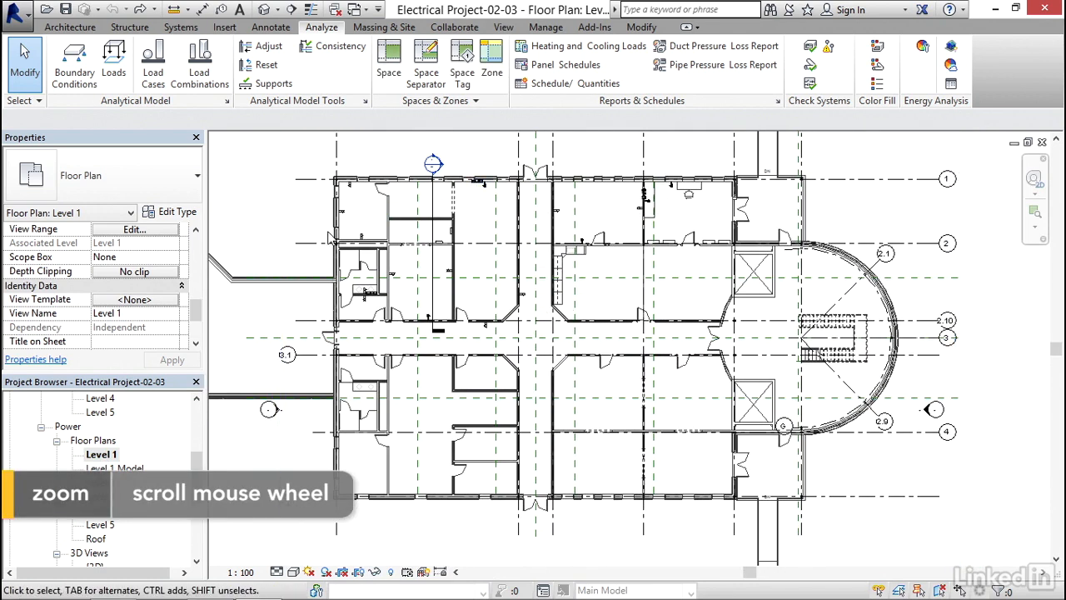
- Tag all untagged spaces in the current view with M_Space Tag : Space Tag, without leaders
left_click(270, 28)
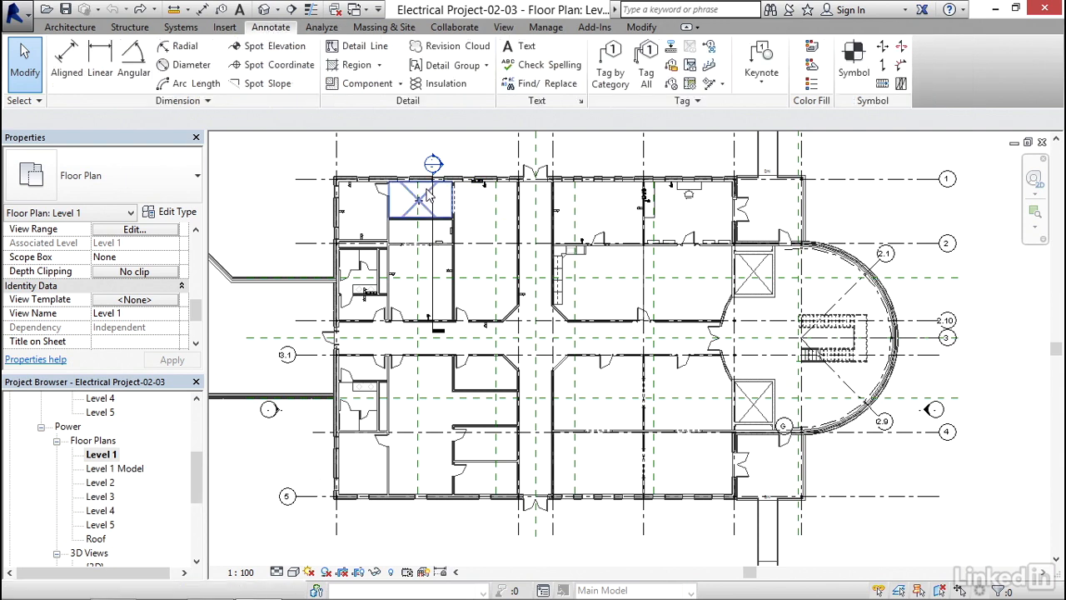
left_click(646, 75)
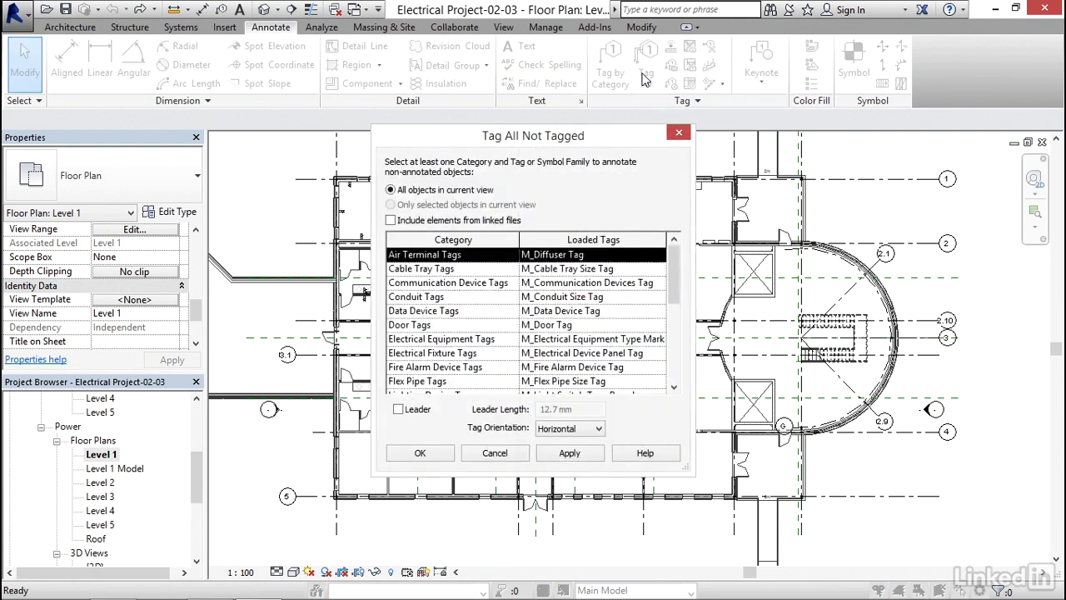
left_click_drag(673, 282, 675, 321)
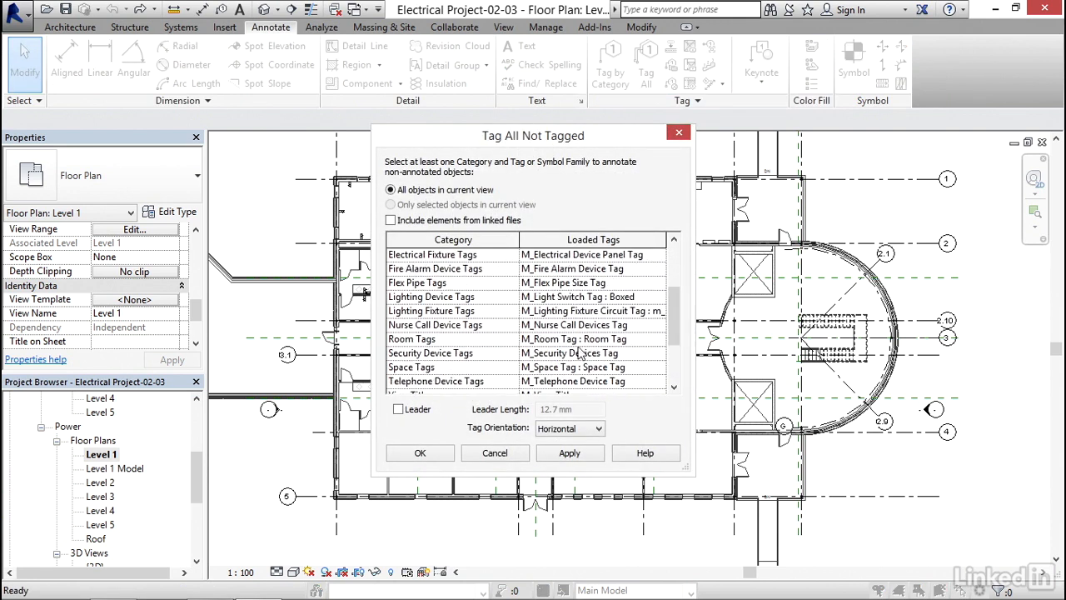
left_click(430, 371)
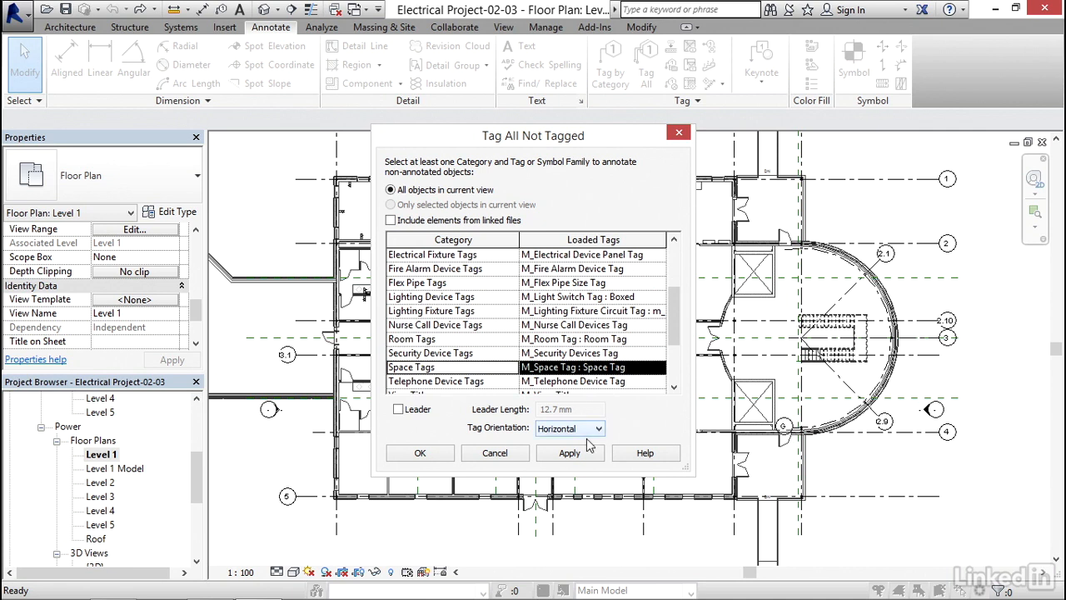
left_click(583, 455)
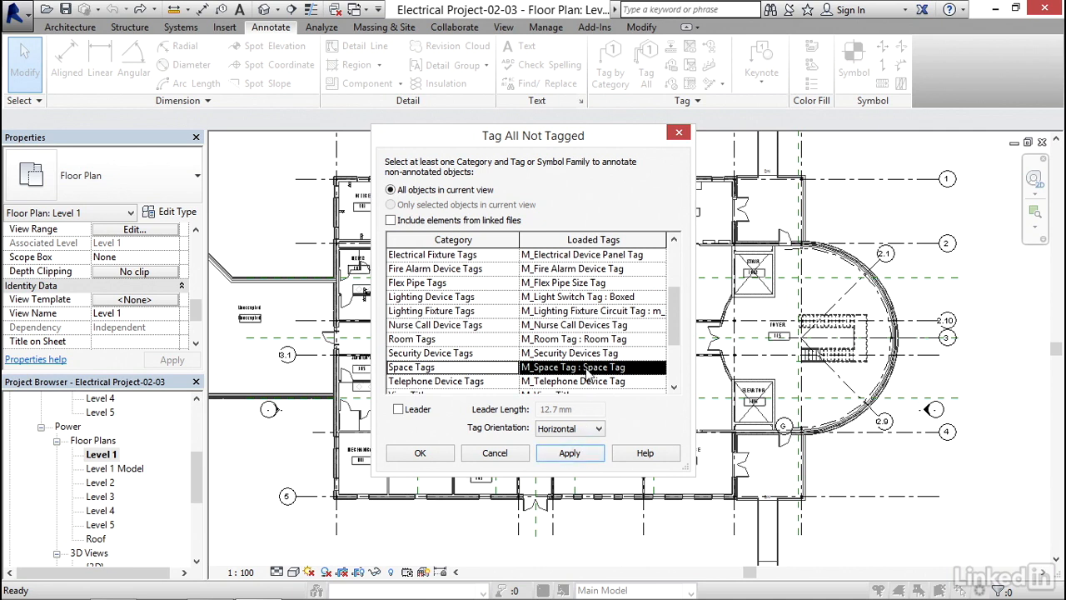
left_click(424, 452)
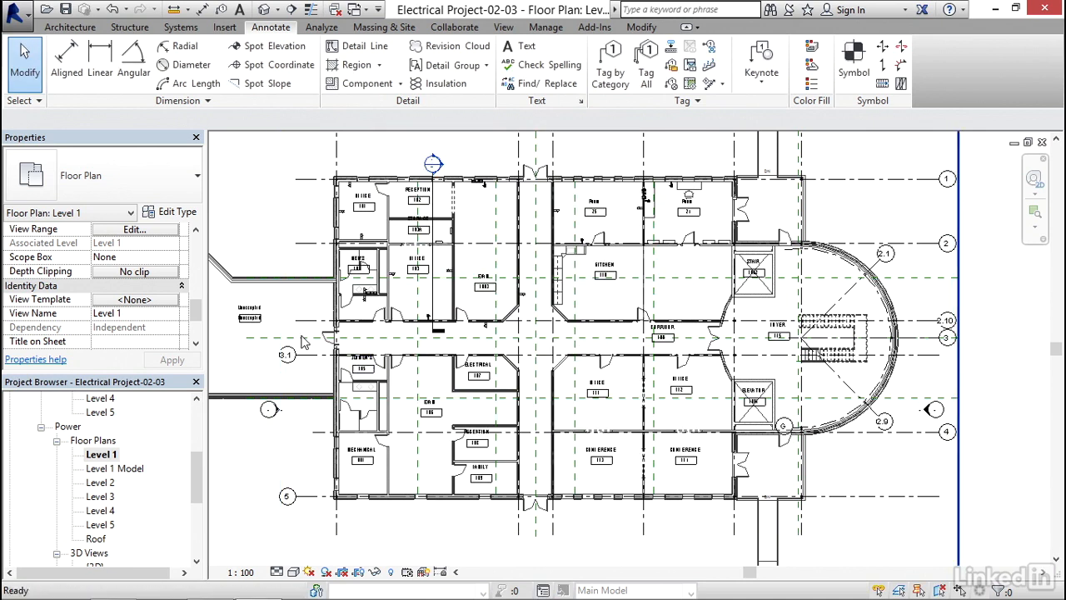
- Move the STORAGE 103A space tag down so its text sits inside the room
middle_click_drag(309, 325, 304, 354)
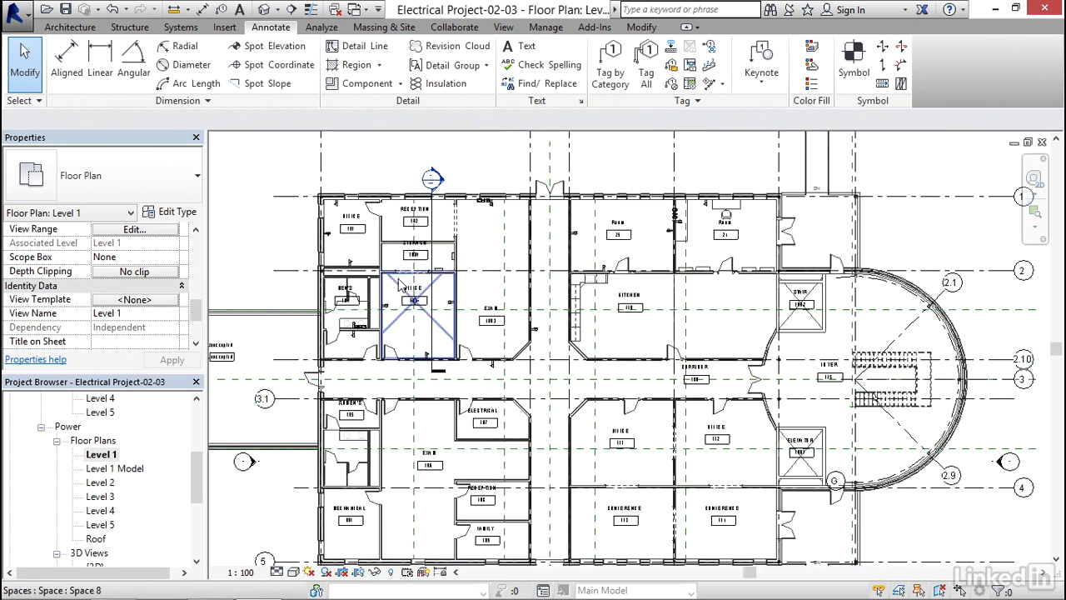
scroll(398, 277, "up", 4)
scroll(406, 289, "up", 2)
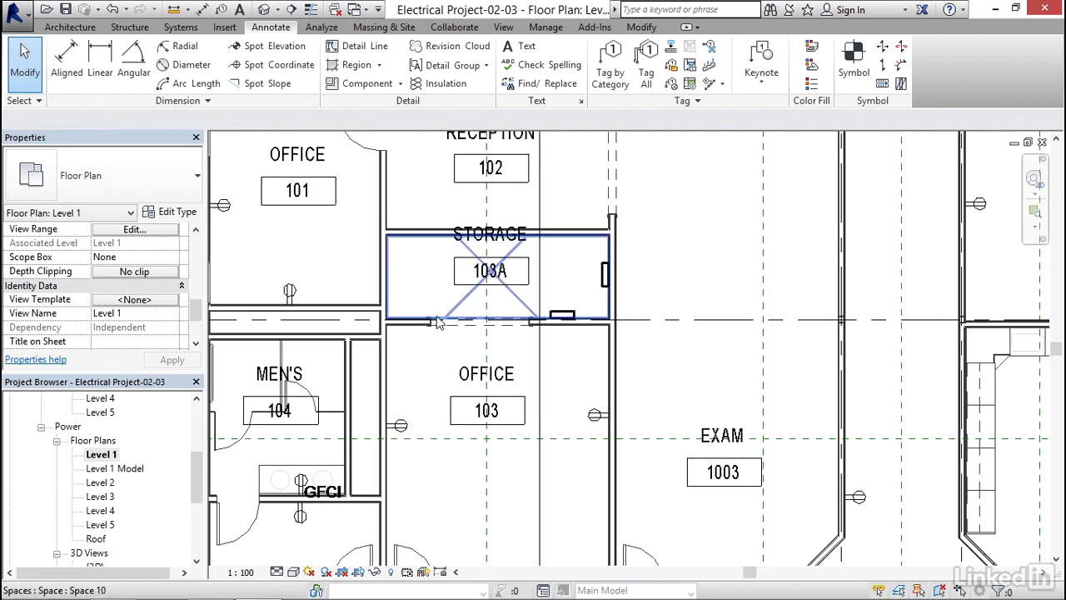
left_click(458, 276)
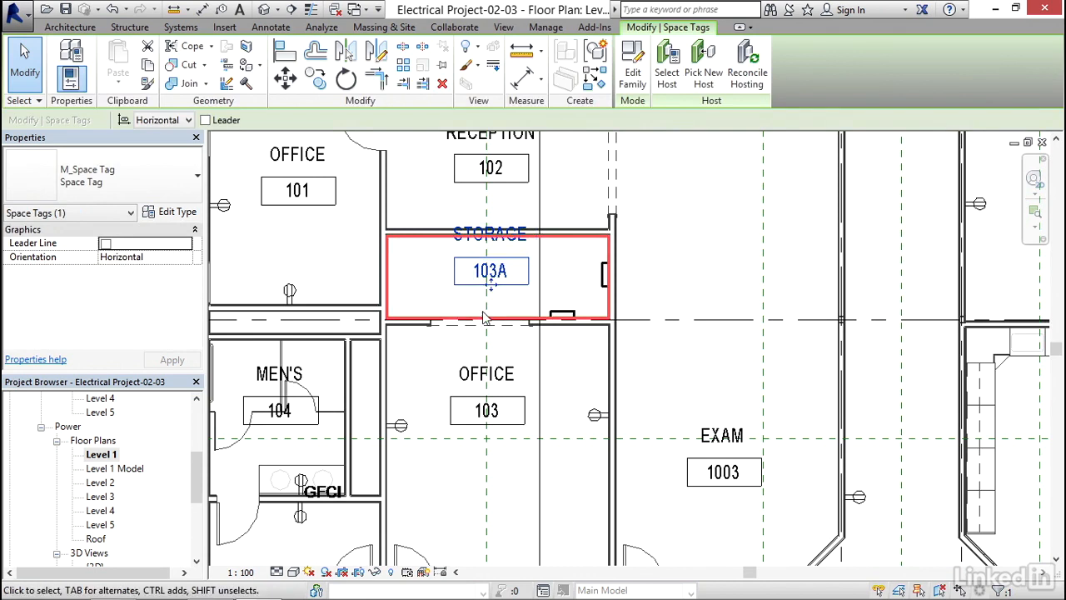
scroll(487, 304, "up", 2)
left_click_drag(494, 273, 491, 298)
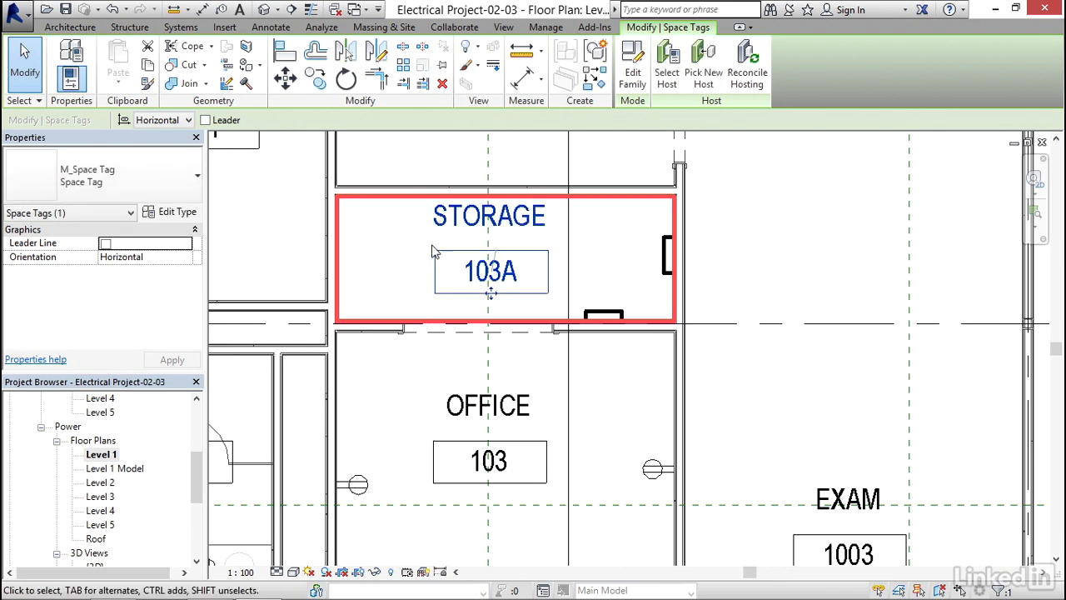
left_click(428, 259)
- Try to move the MEN'S 104 space tag outside its room without a leader, then return it to its space
scroll(425, 250, "down", 2)
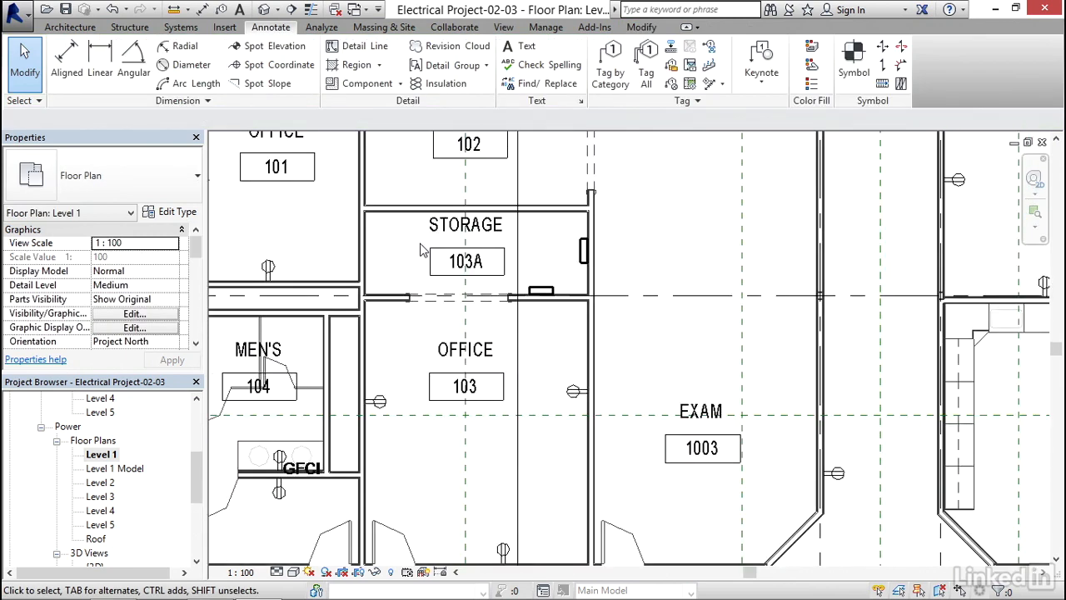
scroll(422, 250, "down", 2)
scroll(379, 336, "up", 5)
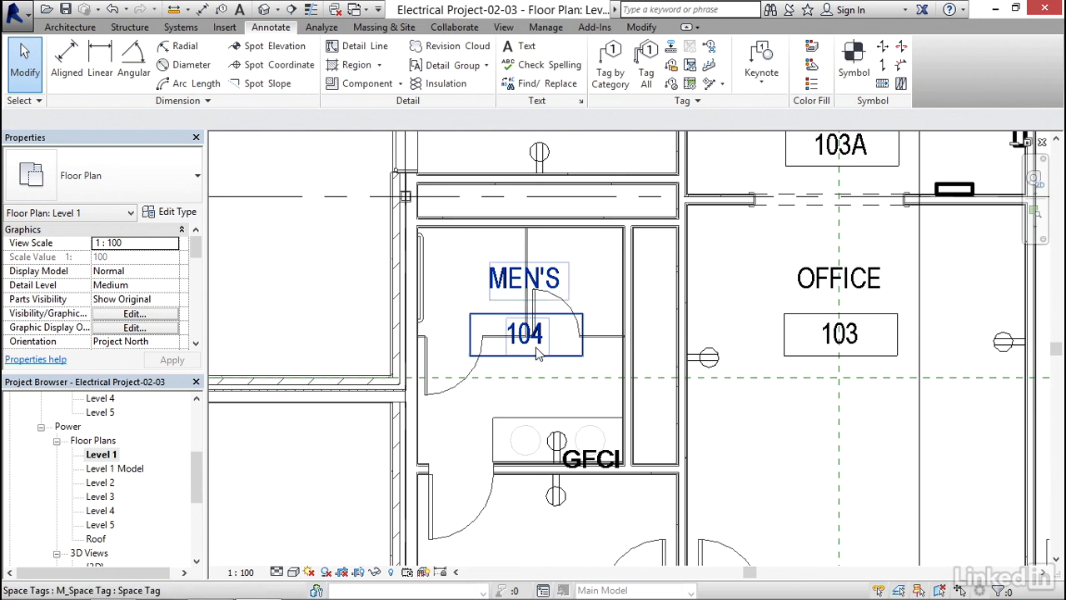
middle_click_drag(348, 290, 379, 297)
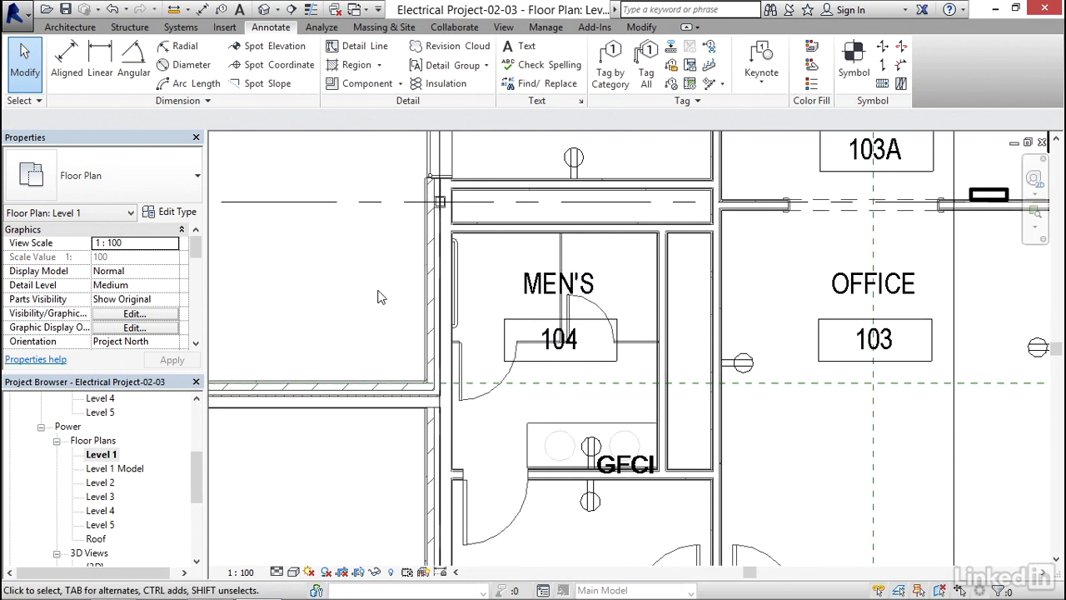
left_click(528, 306)
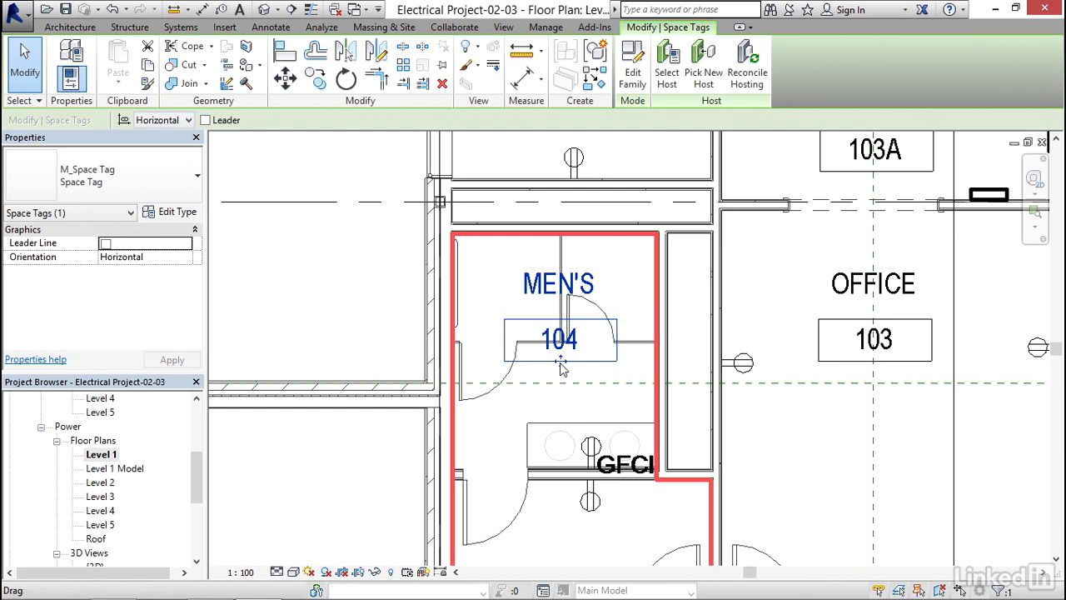
left_click_drag(560, 366, 312, 295)
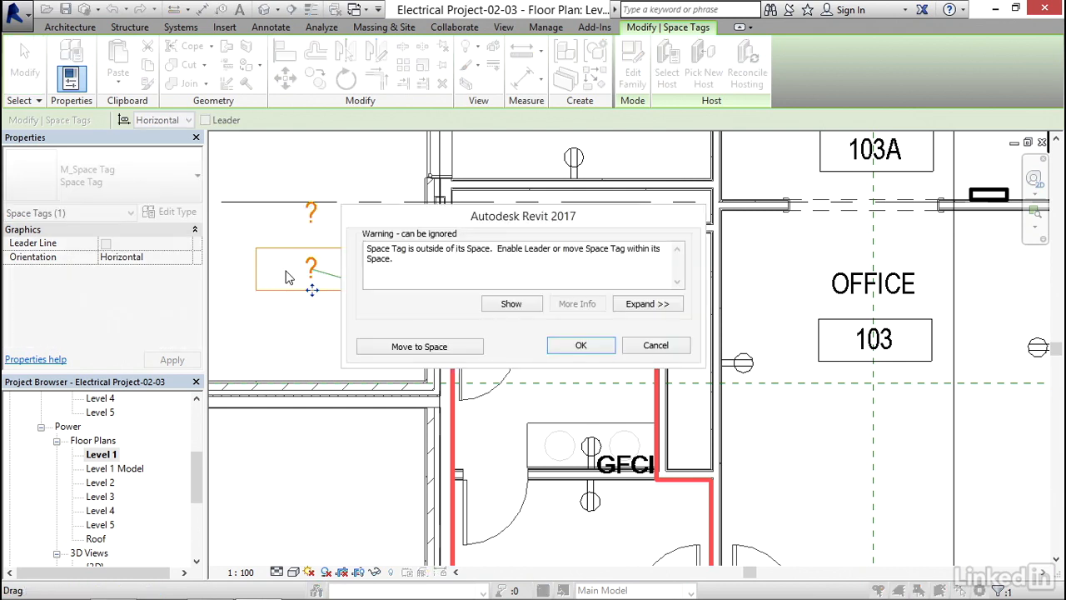
left_click(372, 250)
left_click_drag(366, 248, 496, 249)
left_click(529, 256)
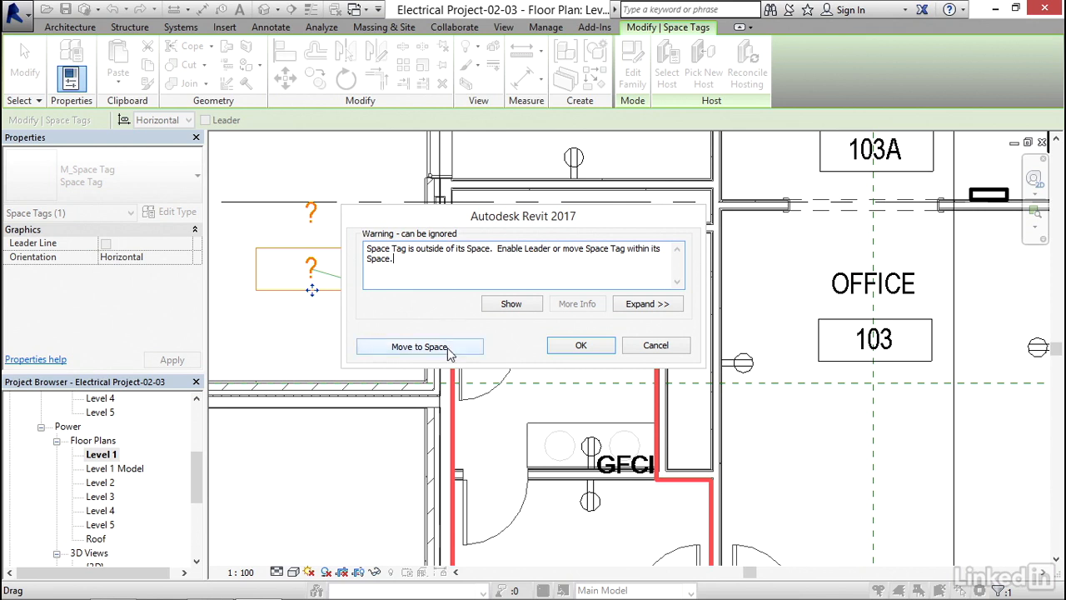
left_click(419, 347)
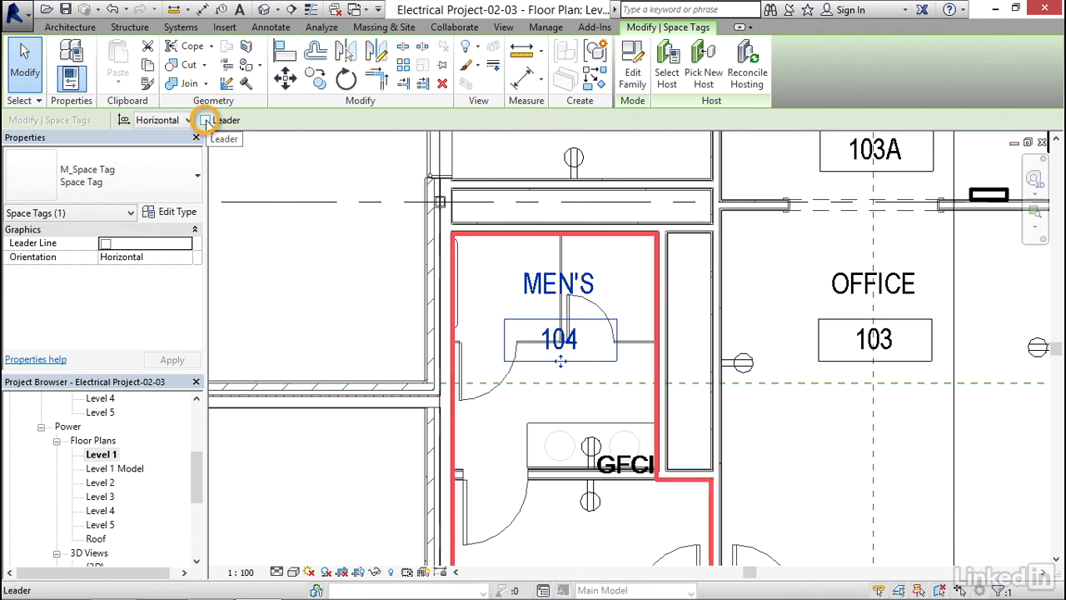
- Enable the leader on the MEN'S 104 tag and place the tag outside the exterior wall with a horizontal leader shoulder
left_click(206, 120)
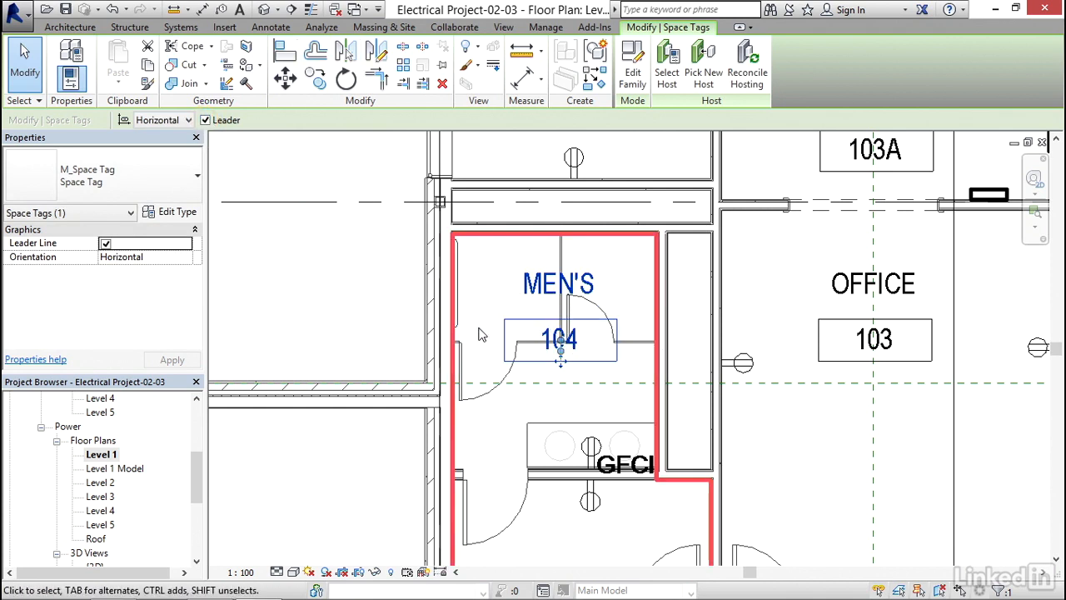
left_click_drag(562, 369, 311, 302)
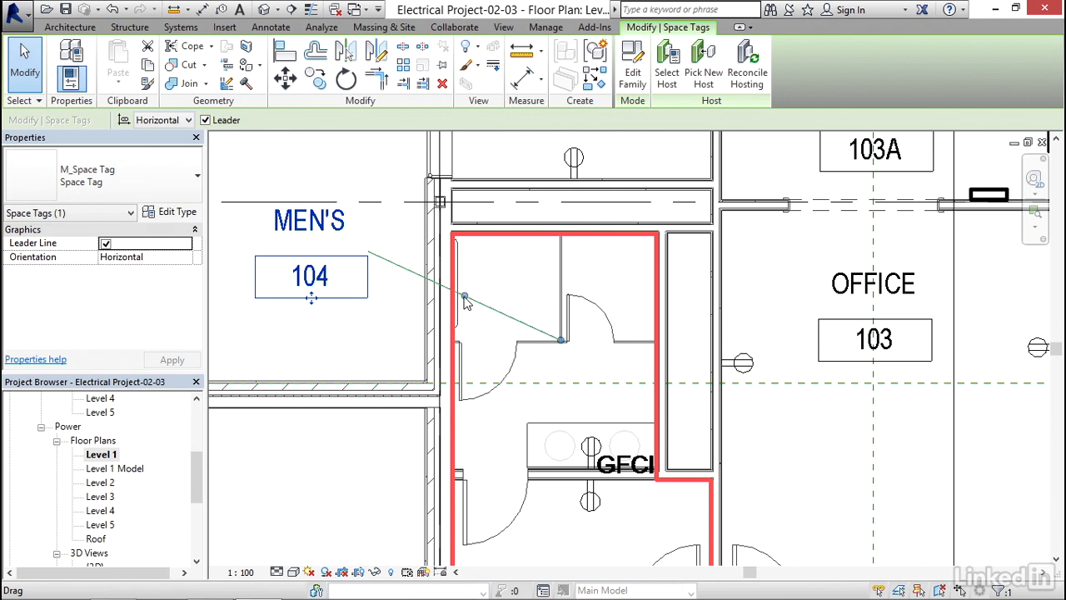
left_click_drag(463, 297, 403, 252)
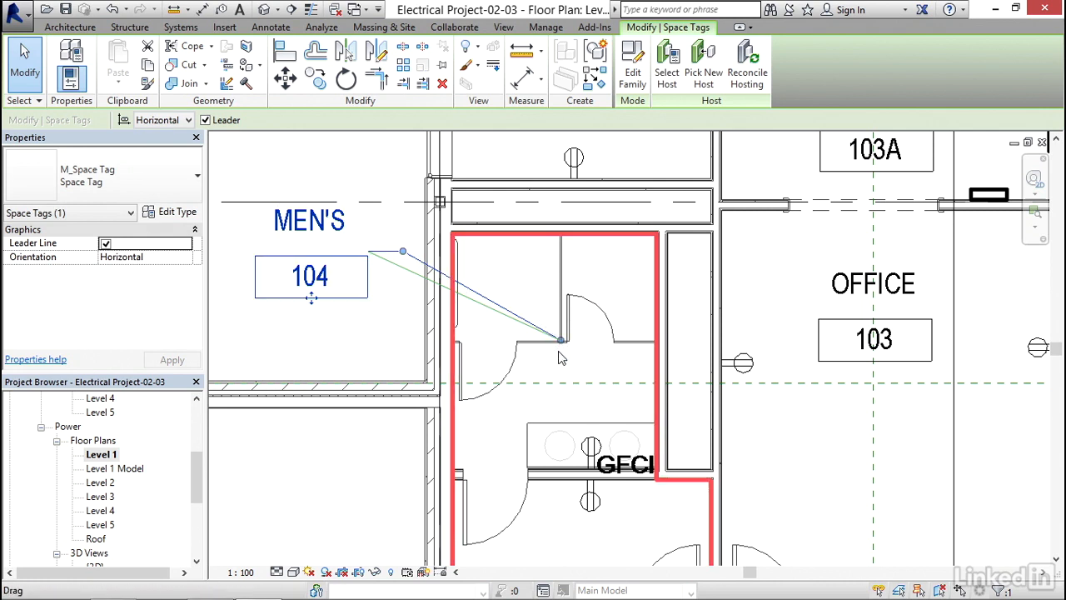
- Set the leader arrowhead of the Space Tag type to Filled Box 2.5mm
left_click(170, 212)
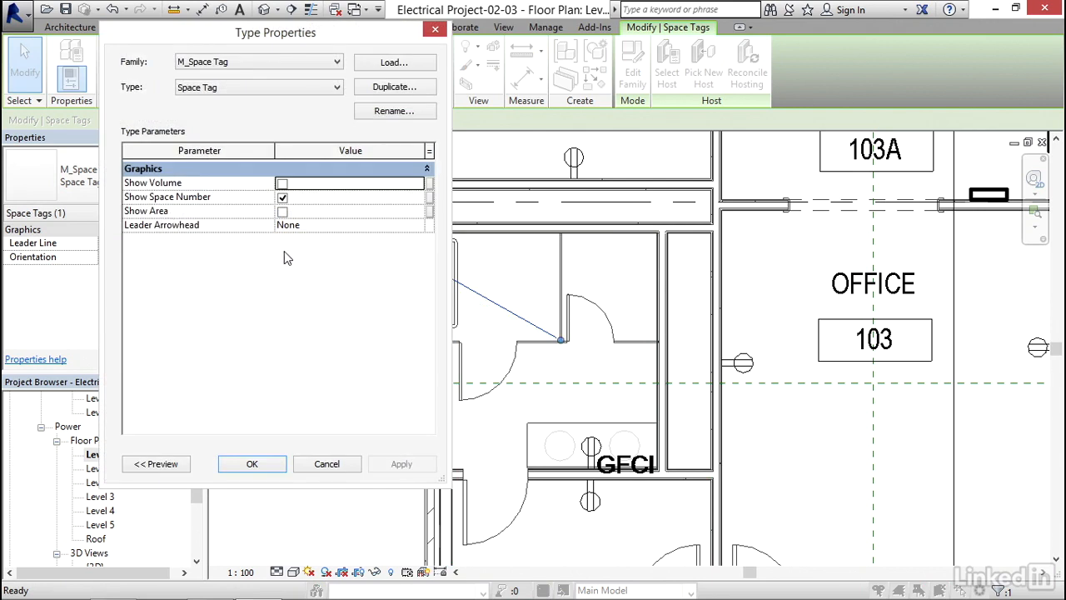
left_click(306, 224)
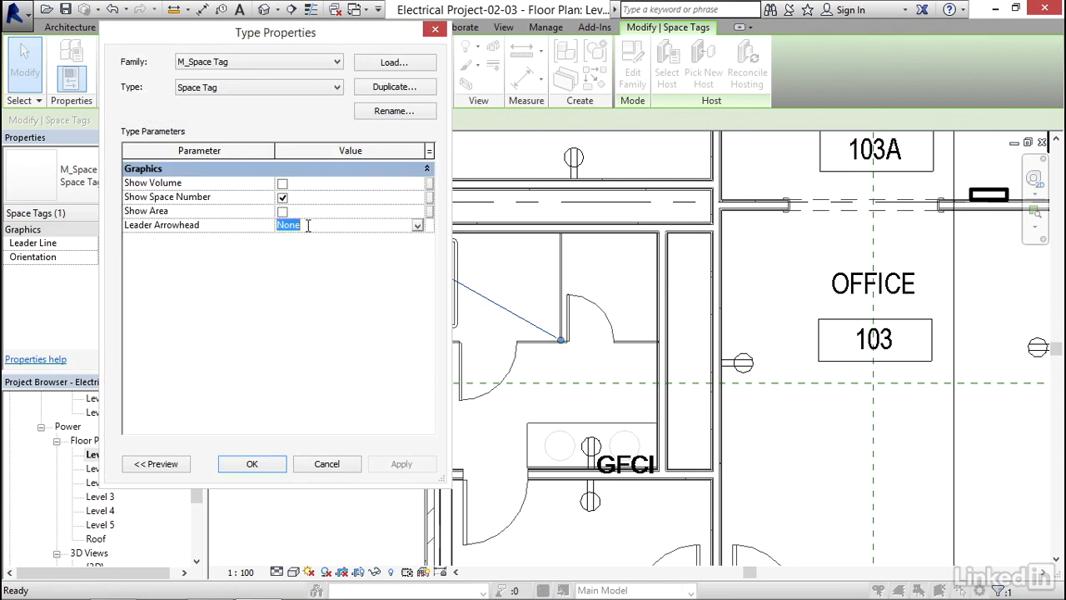
left_click(418, 225)
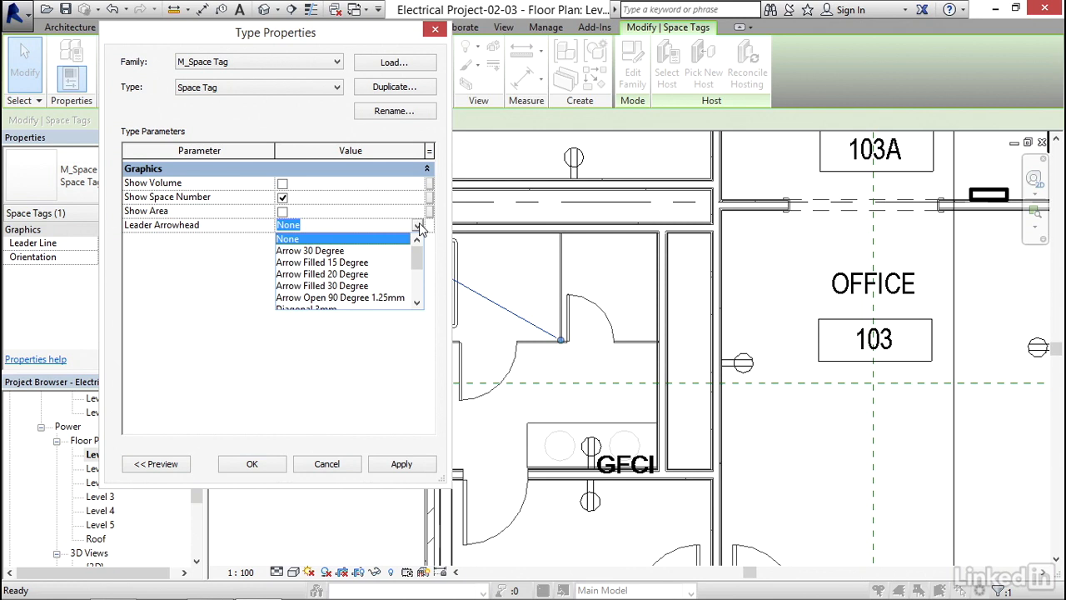
left_click_drag(419, 254, 422, 275)
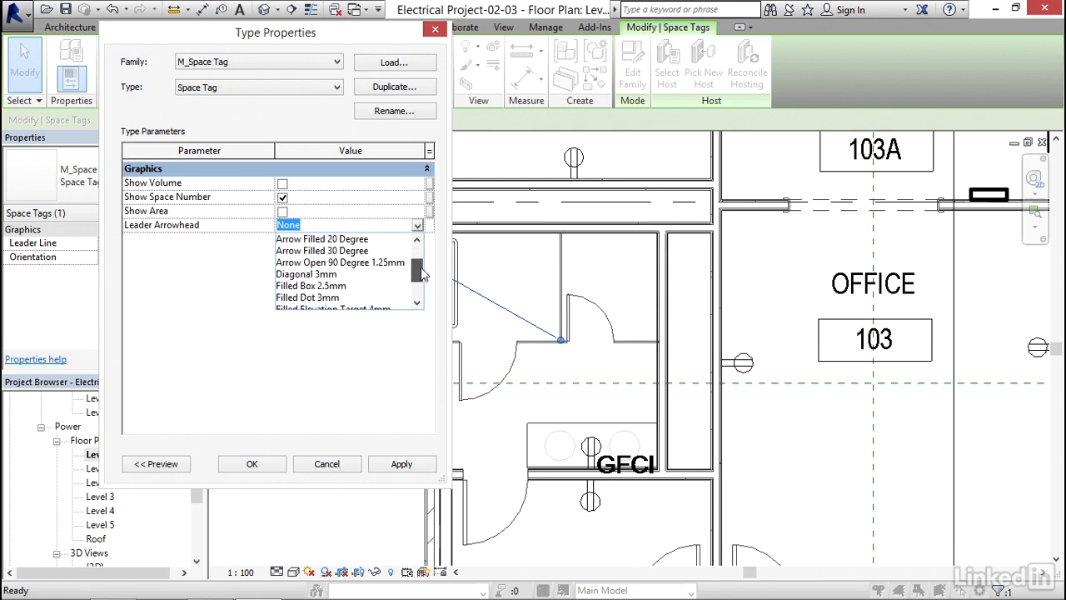
left_click(391, 286)
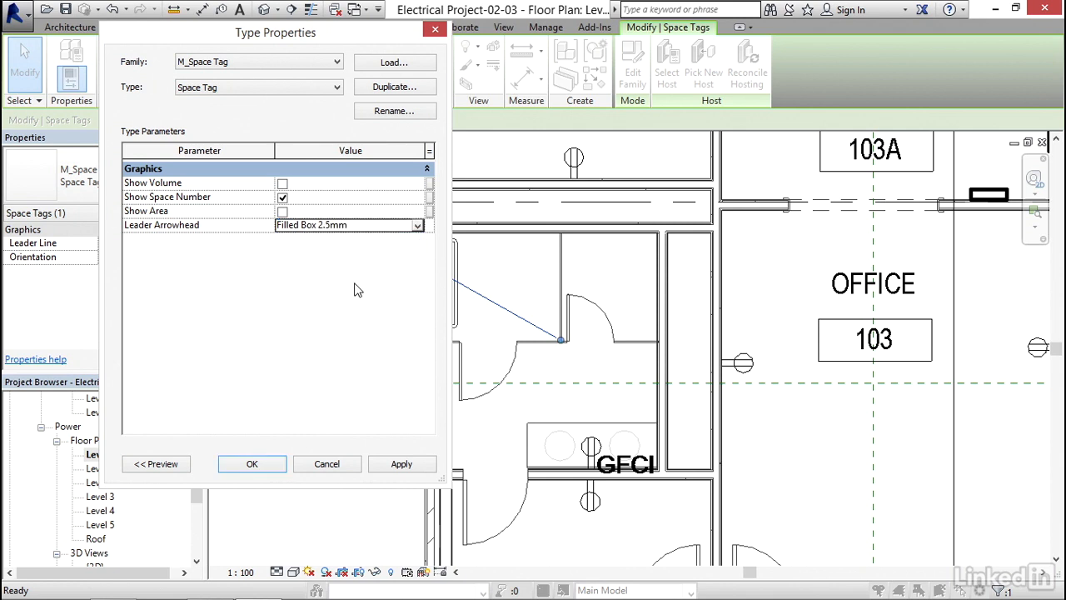
left_click(417, 463)
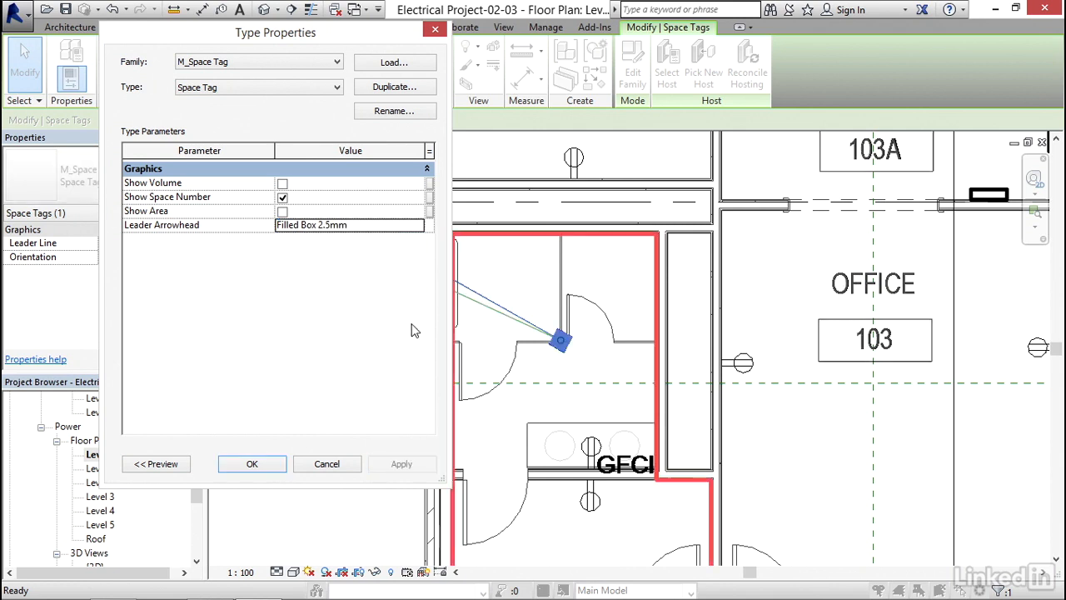
left_click(252, 464)
left_click(581, 381)
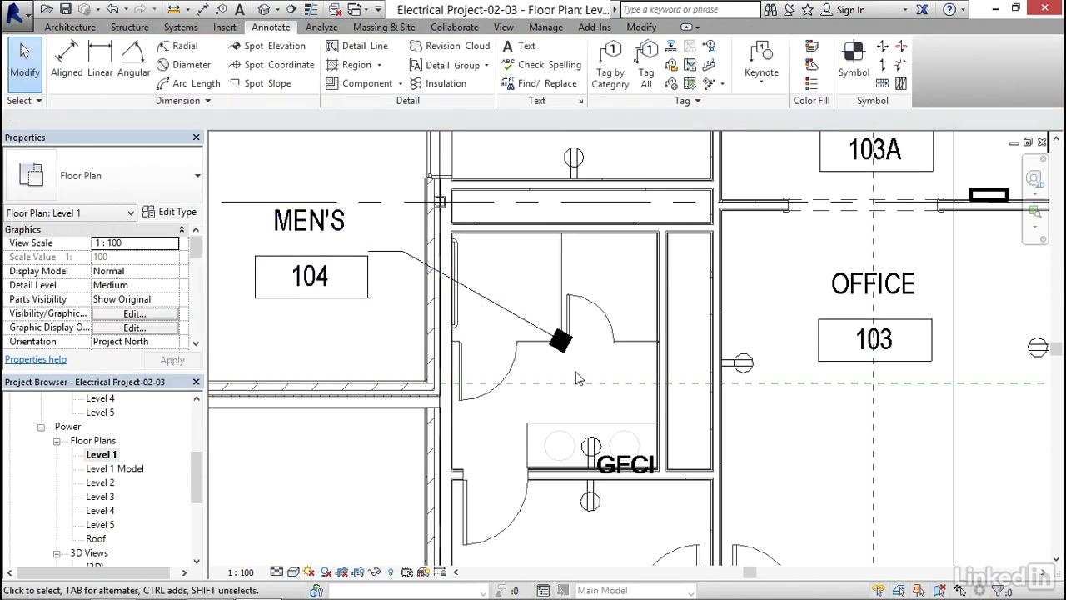
scroll(582, 383, "up", 4)
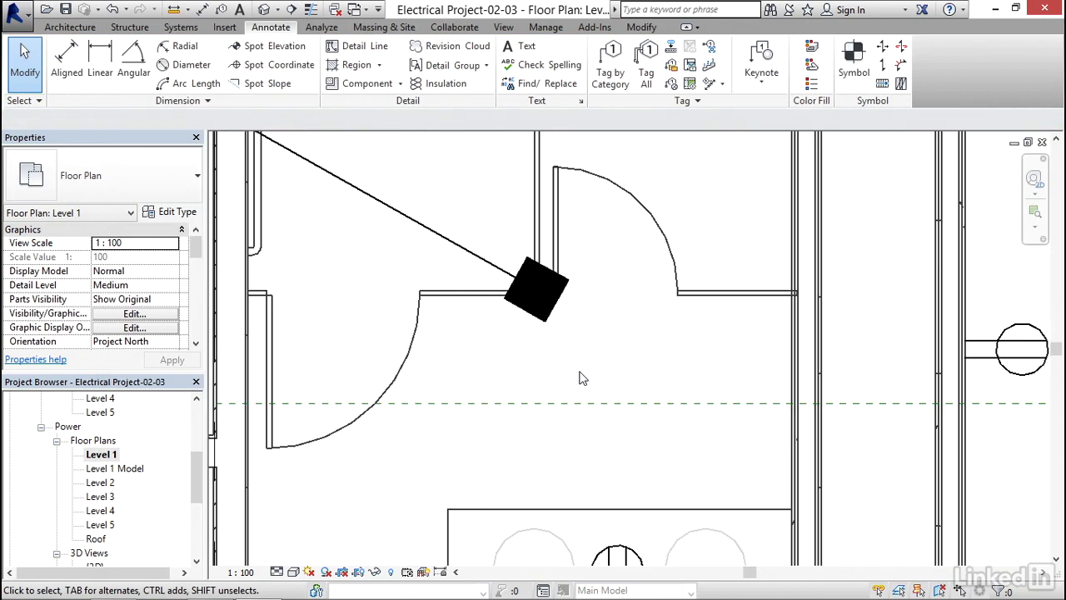
- Turn on Show Area in the type properties of the MEN'S 104 space tag
scroll(582, 379, "down", 5)
middle_click_drag(588, 393, 542, 384)
left_click(393, 285)
left_click(172, 212)
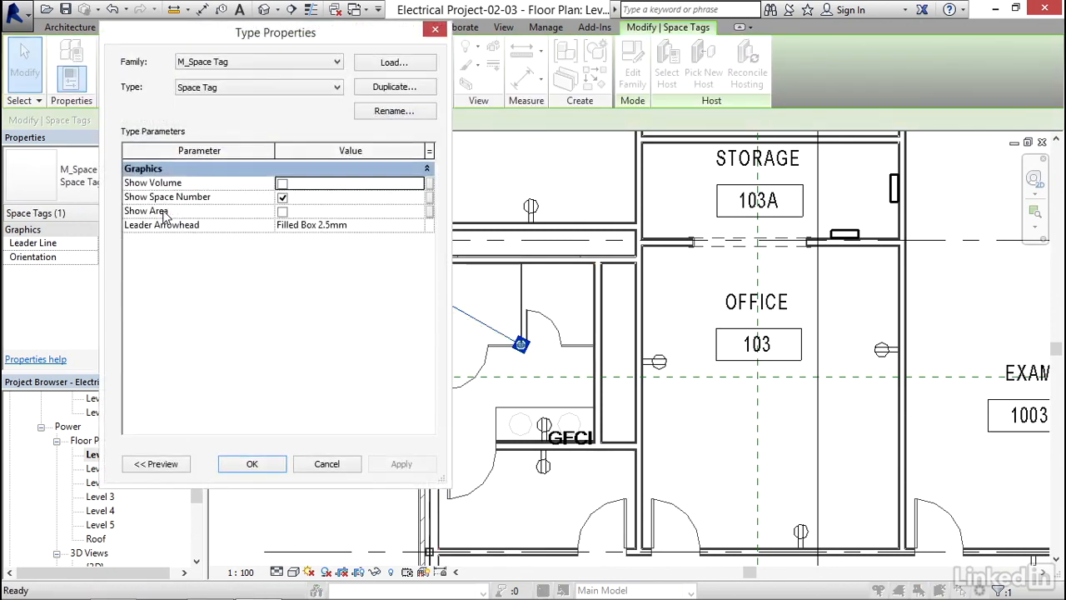
left_click(282, 213)
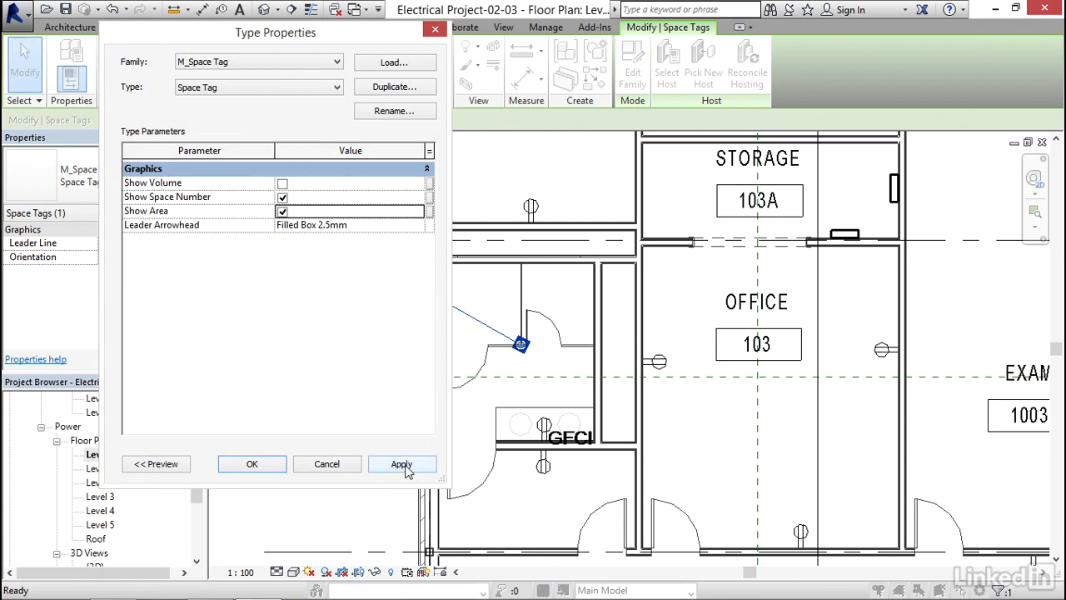
left_click(401, 465)
left_click(252, 463)
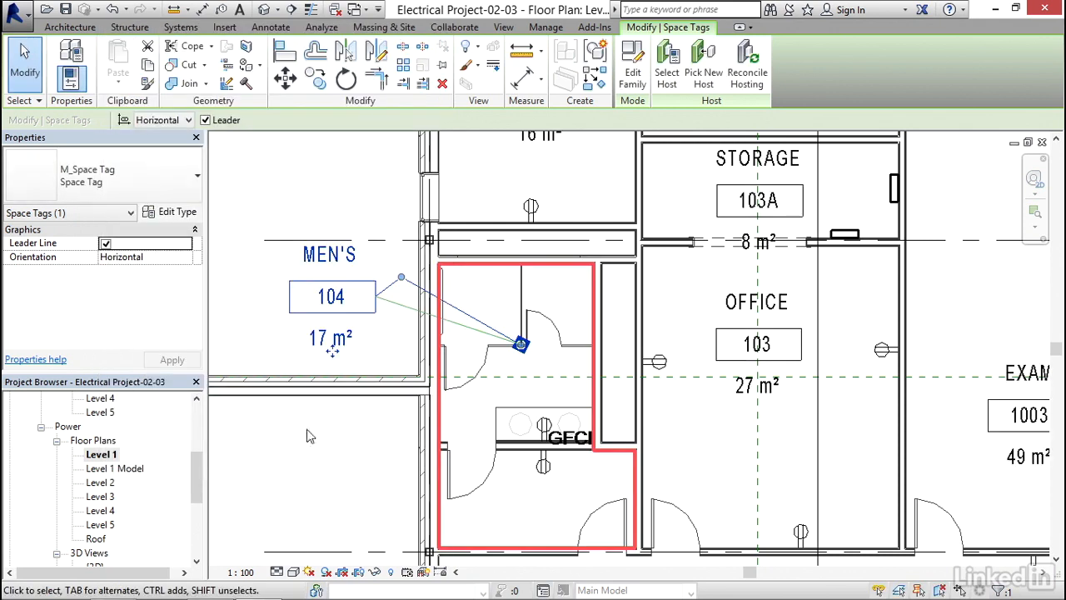
- Shift the MEN'S 104 tag slightly up and realign its leader elbow so the shoulder is horizontal
left_click_drag(333, 360, 333, 347)
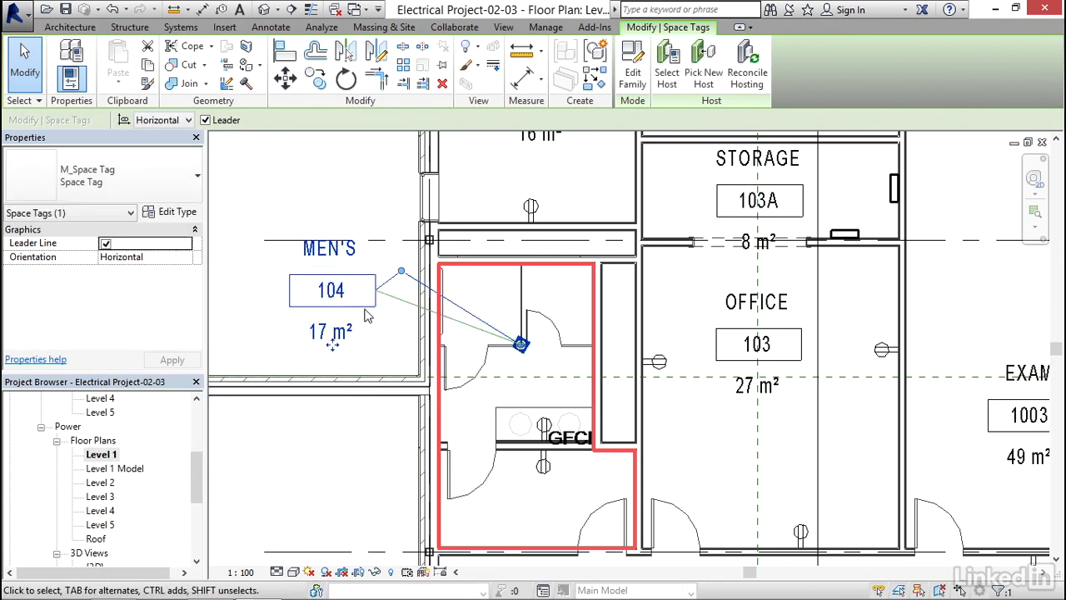
scroll(366, 310, "up", 3)
left_click_drag(450, 225, 448, 264)
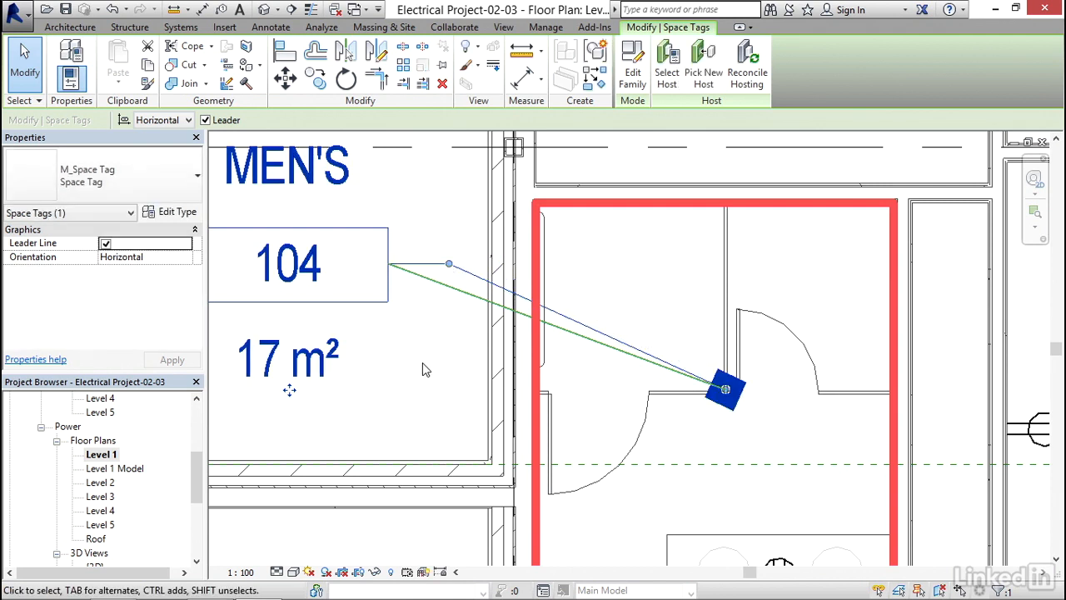
- Turn off Show Area in the type properties of the STORAGE 103A space tag
scroll(422, 362, "down", 4)
key("Escape")
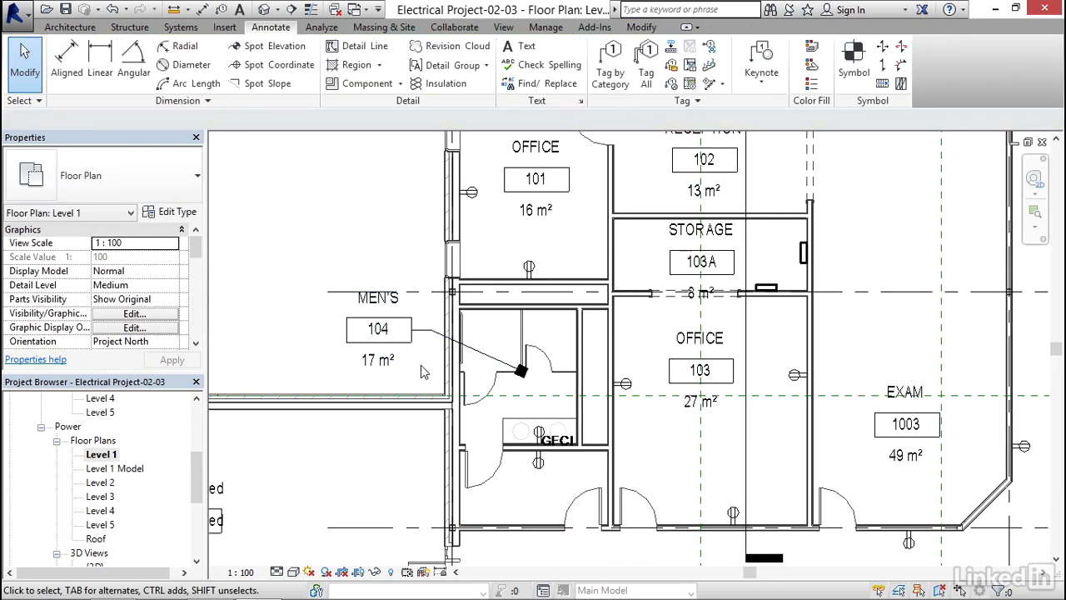
scroll(421, 365, "up", 3)
scroll(420, 362, "down", 4)
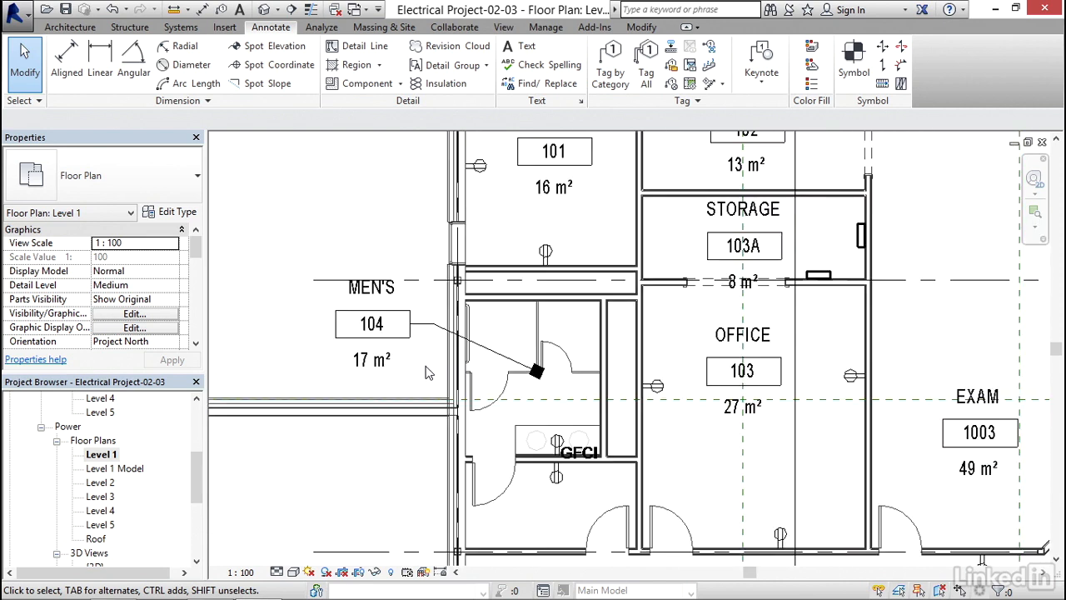
middle_click_drag(556, 385, 333, 393)
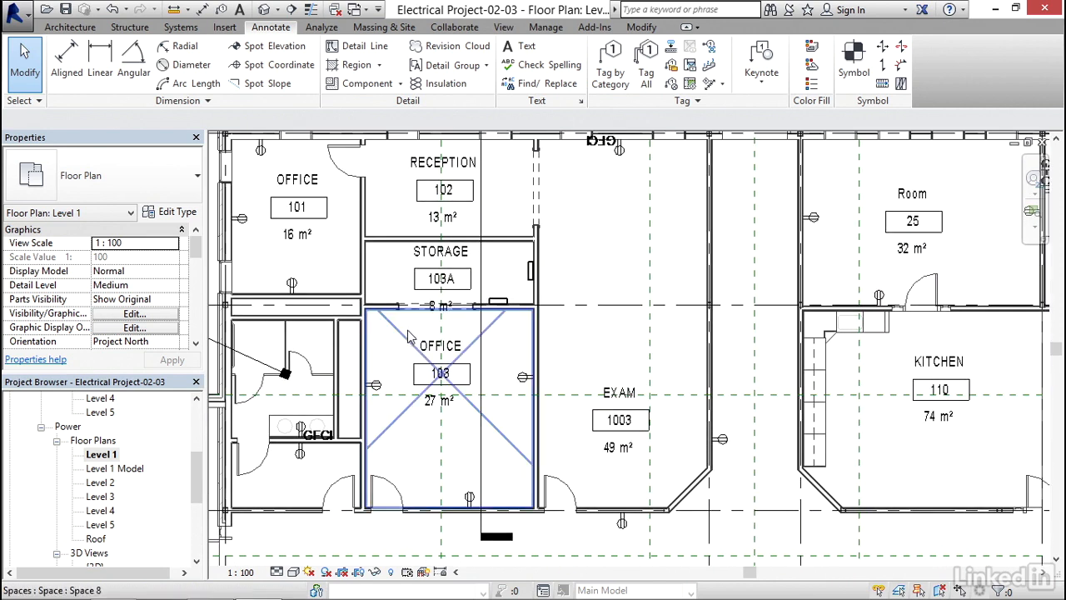
scroll(421, 329, "up", 3)
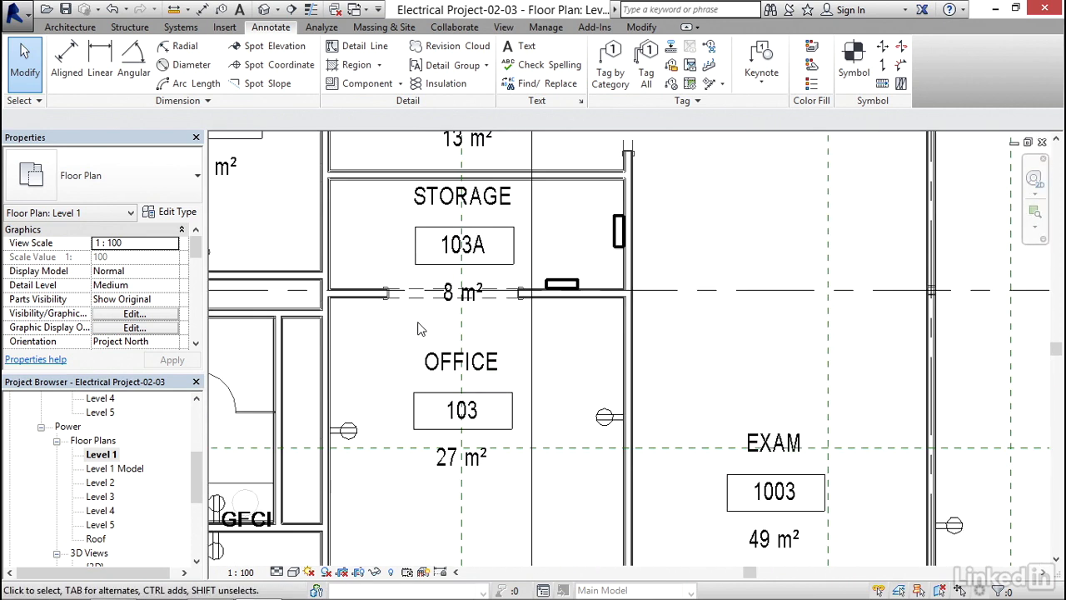
left_click(458, 305)
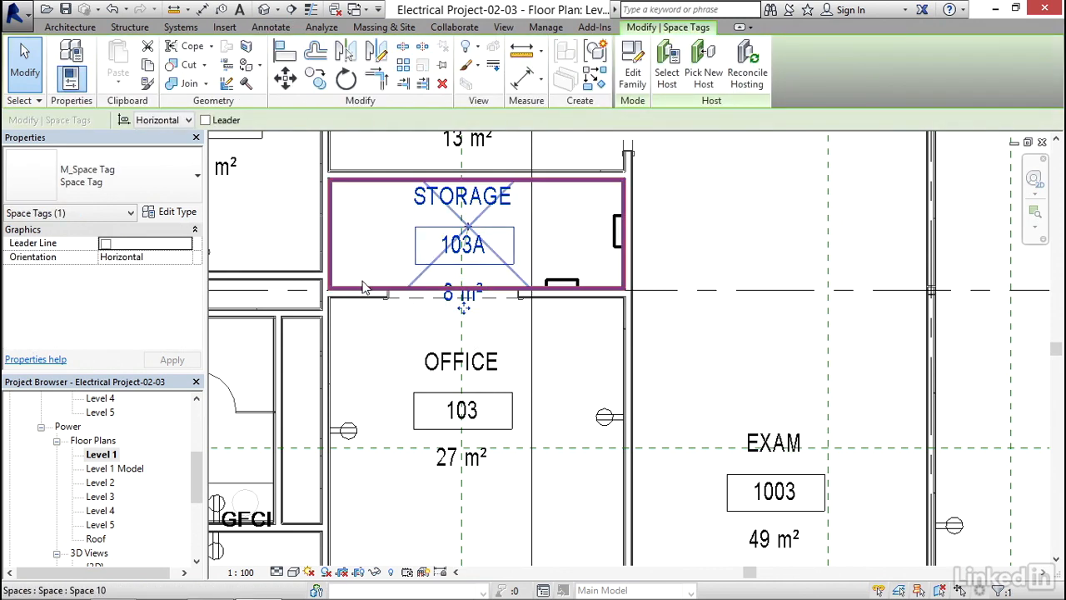
left_click(165, 215)
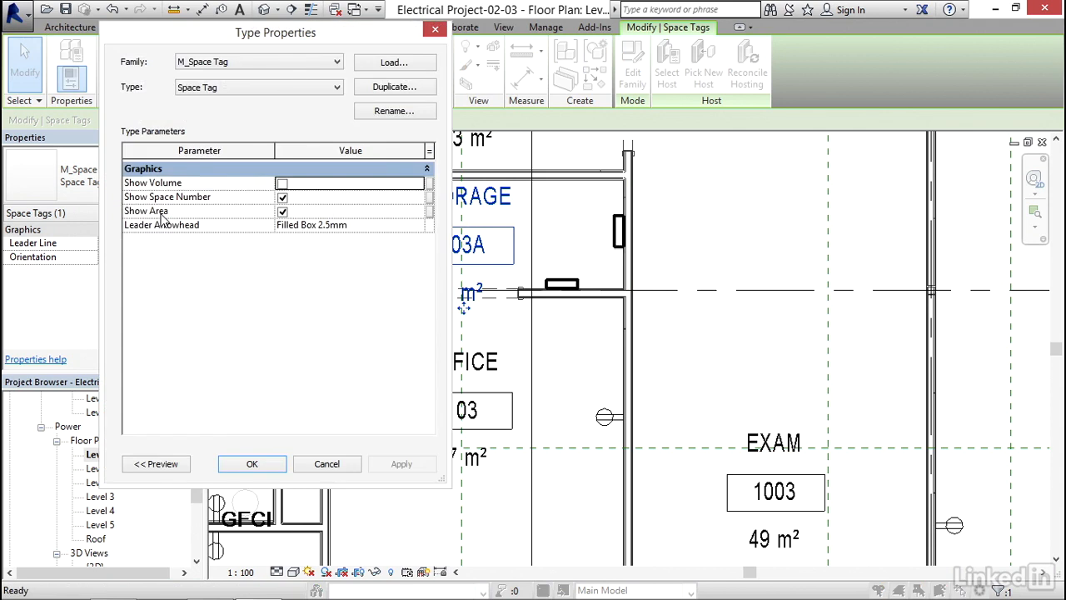
left_click(281, 211)
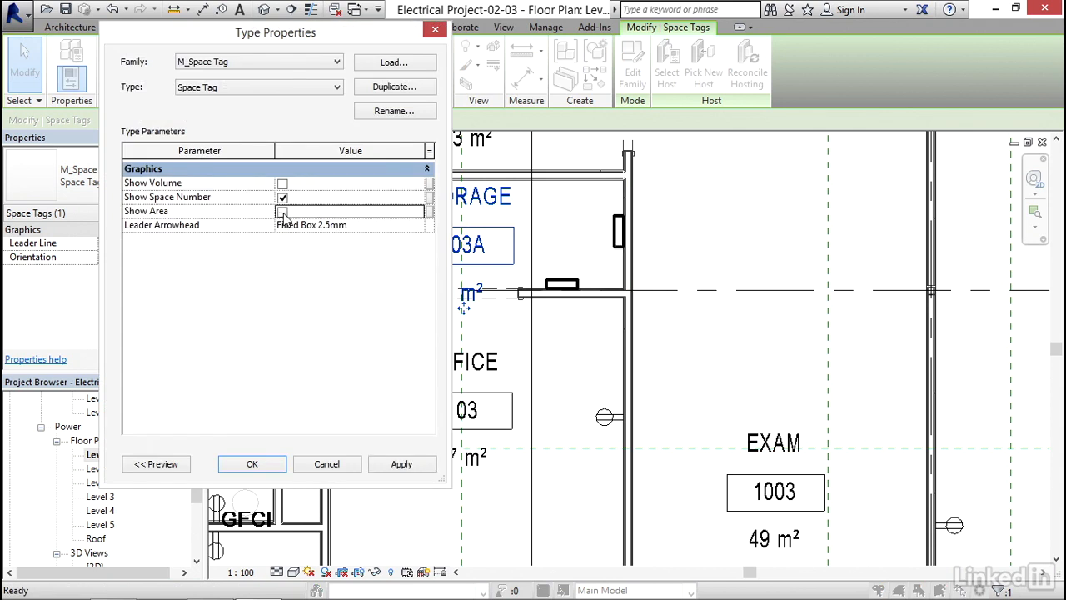
left_click(402, 464)
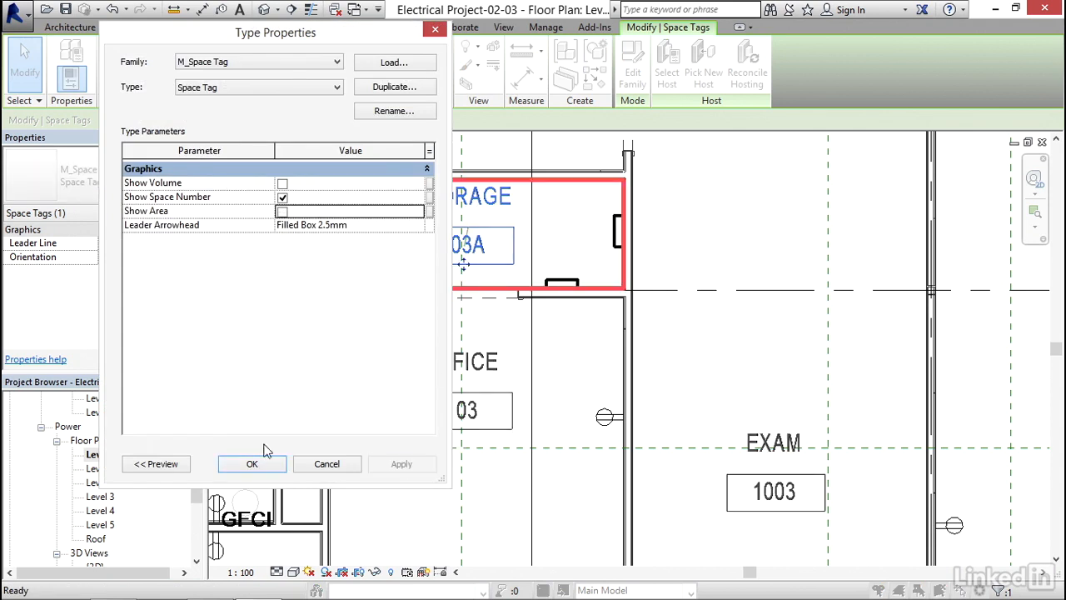
left_click(252, 464)
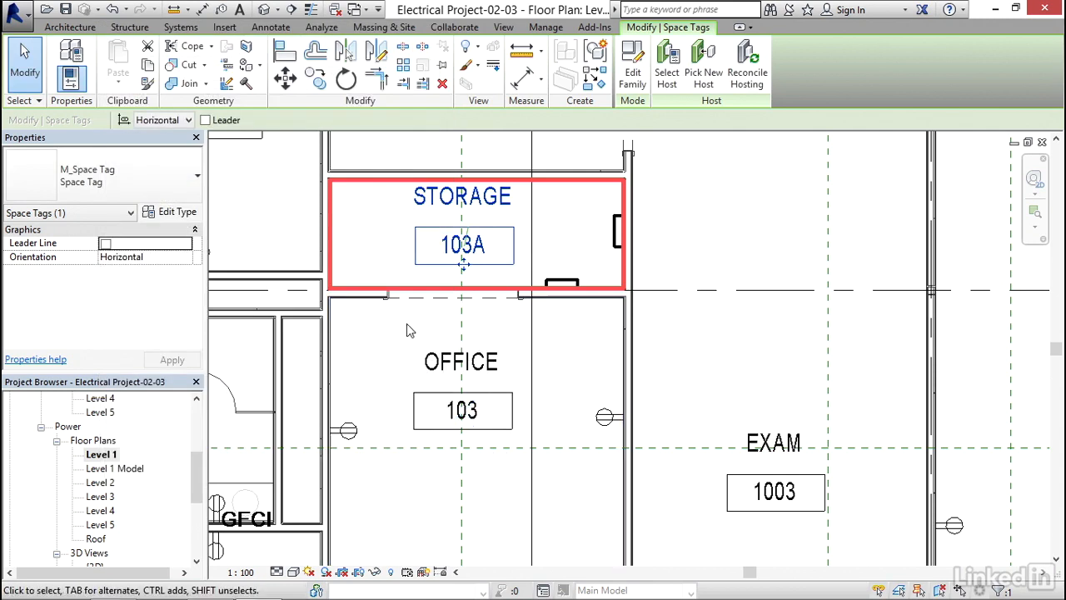
key("Escape")
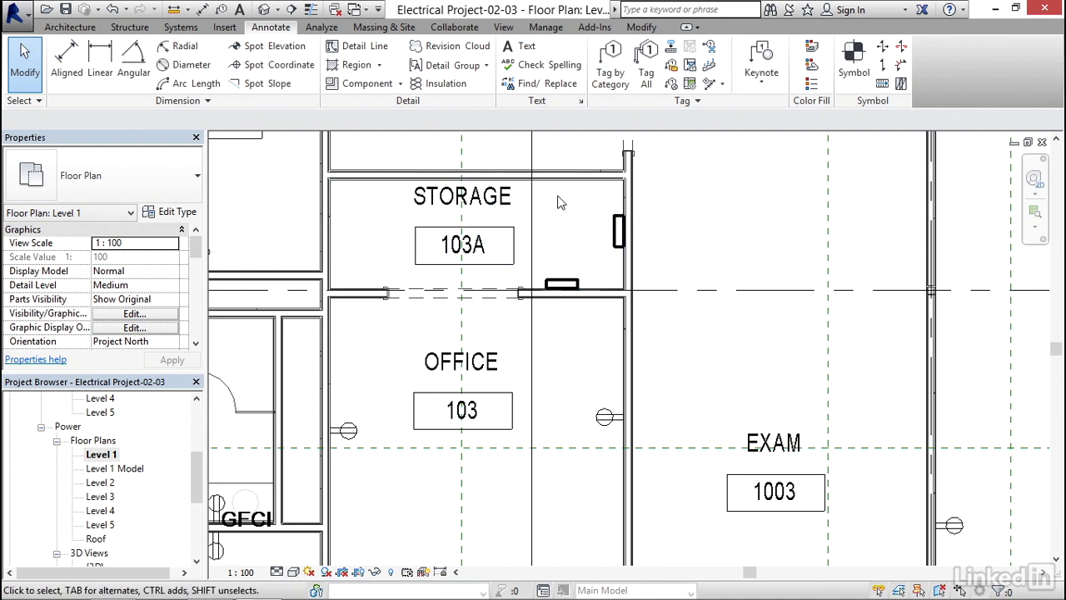
- Set the storage room's space number to 103A and its name to STORAGE
left_click(472, 225)
left_click_drag(196, 243, 194, 300)
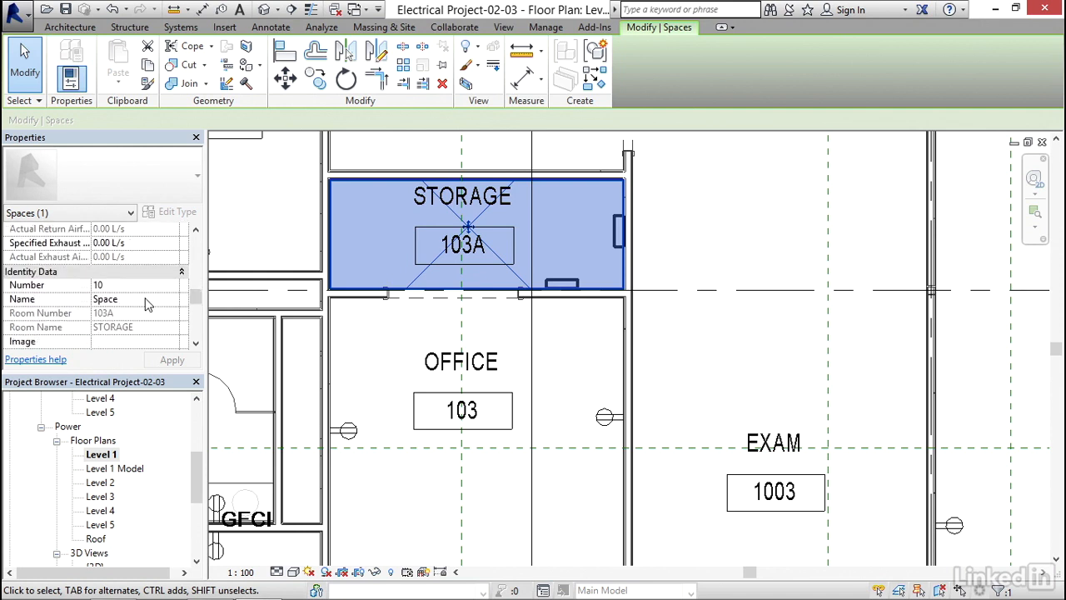
left_click(119, 286)
type("10")
left_click(140, 299)
type("STORAGE")
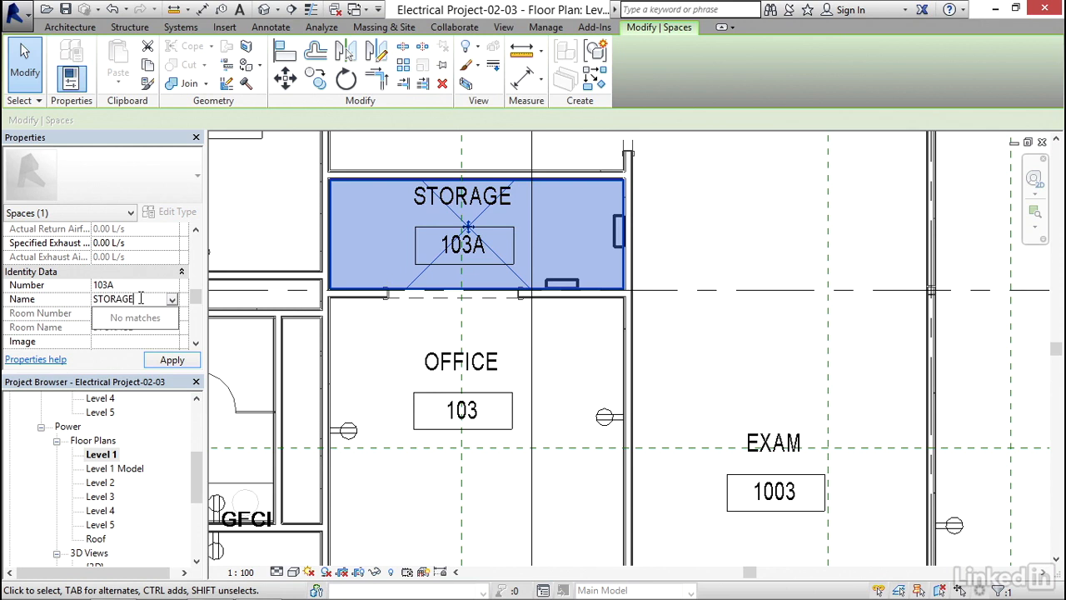
left_click(169, 360)
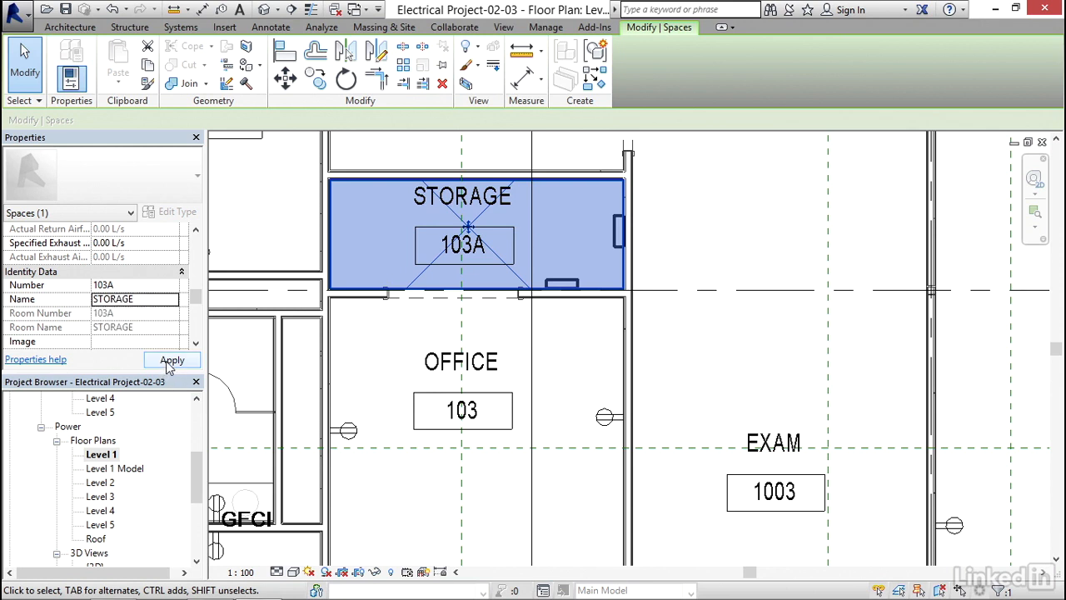
- Set the number to 103 and the name to OFFICE for the space directly below the storage room
middle_click_drag(536, 356, 473, 300)
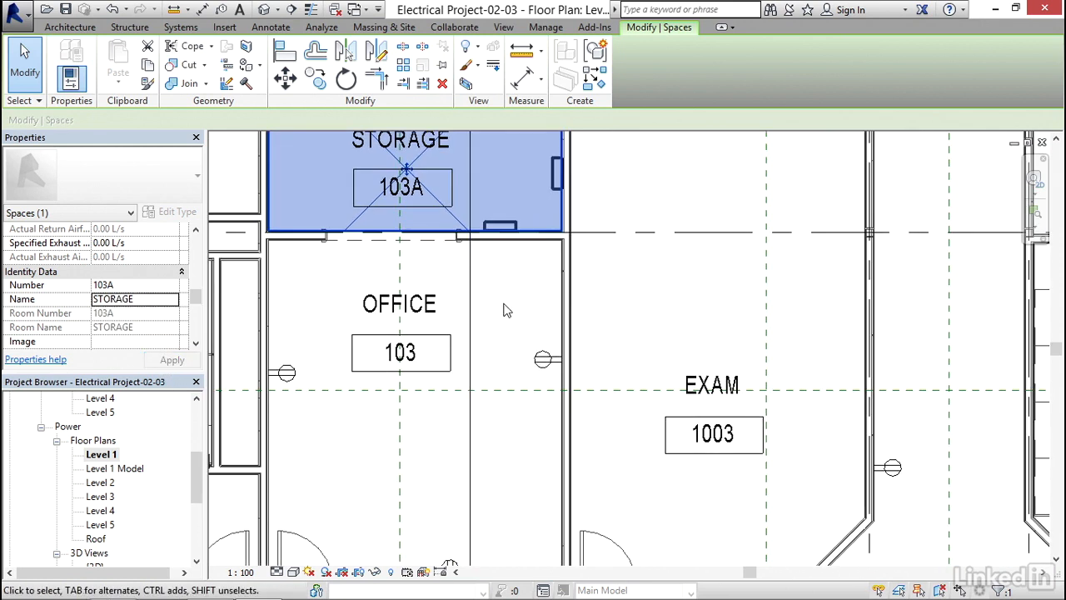
left_click(505, 305)
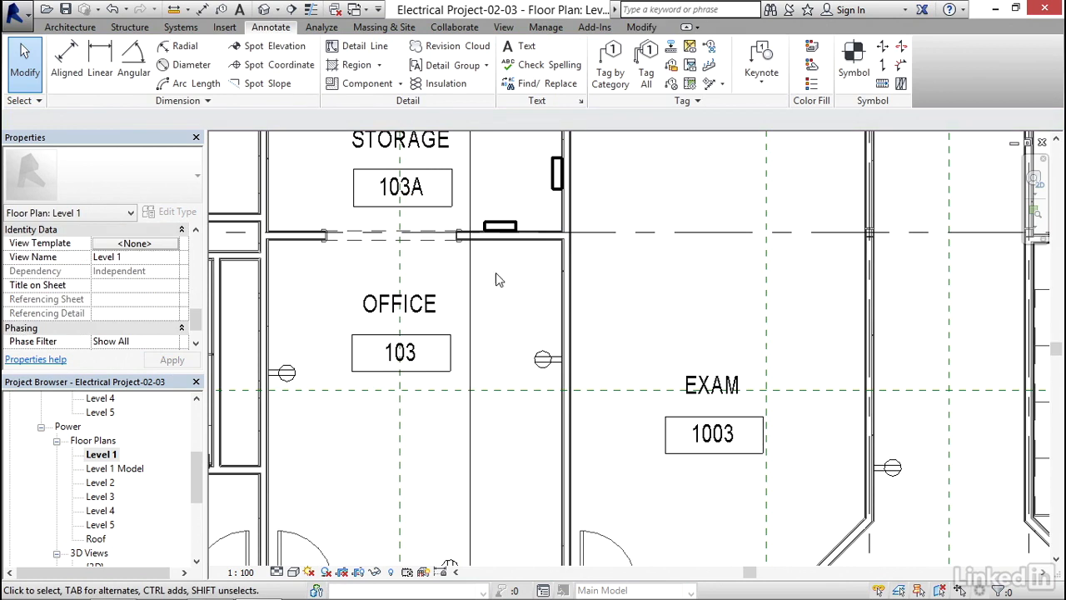
left_click(463, 241)
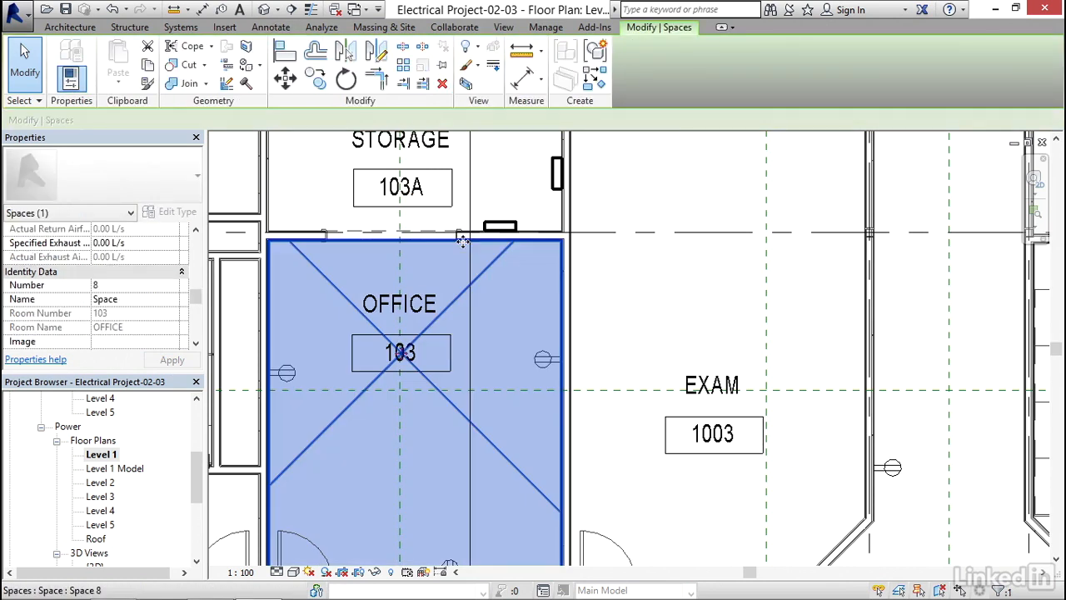
double_click(119, 284)
type("103")
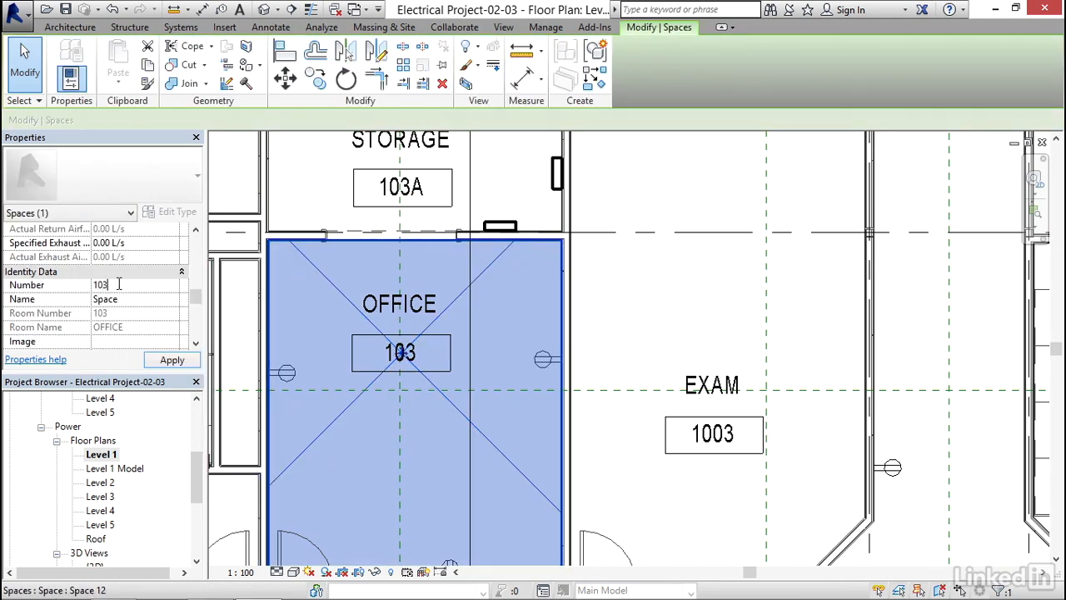
left_click(139, 301)
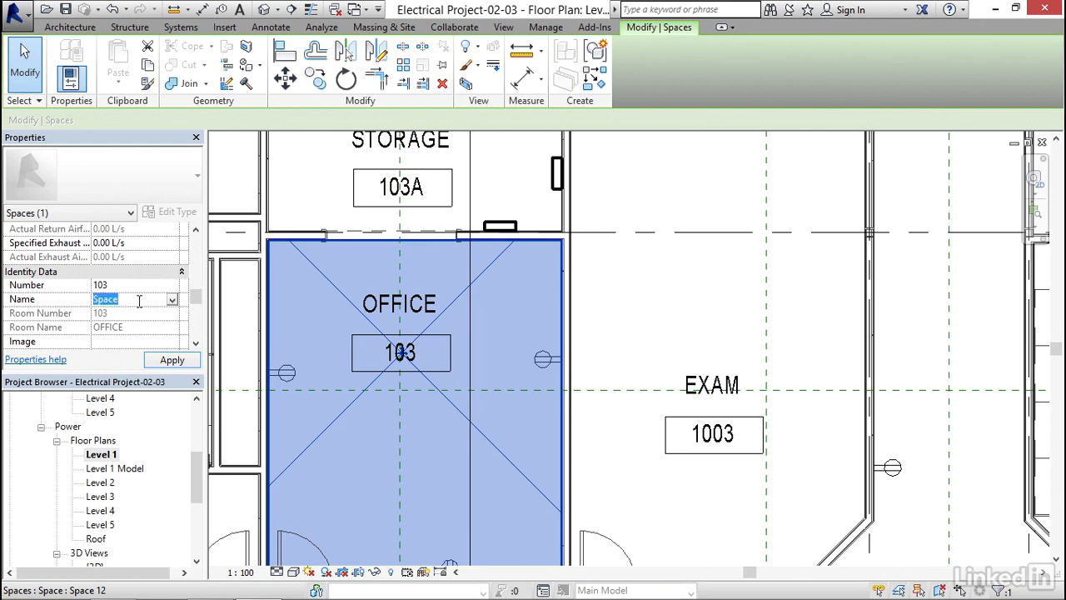
type("OFFICE")
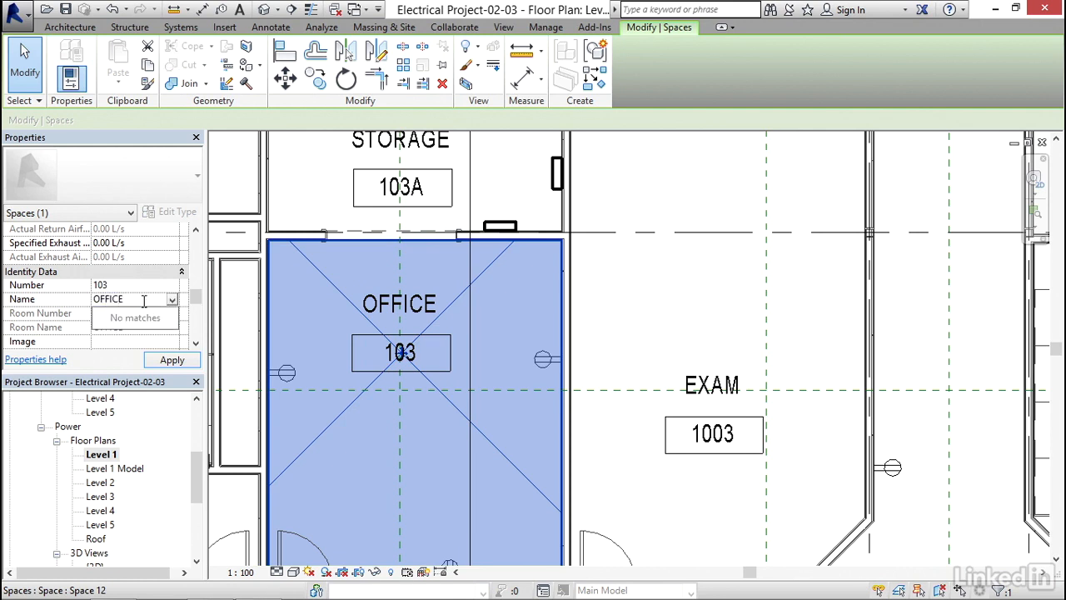
left_click(171, 360)
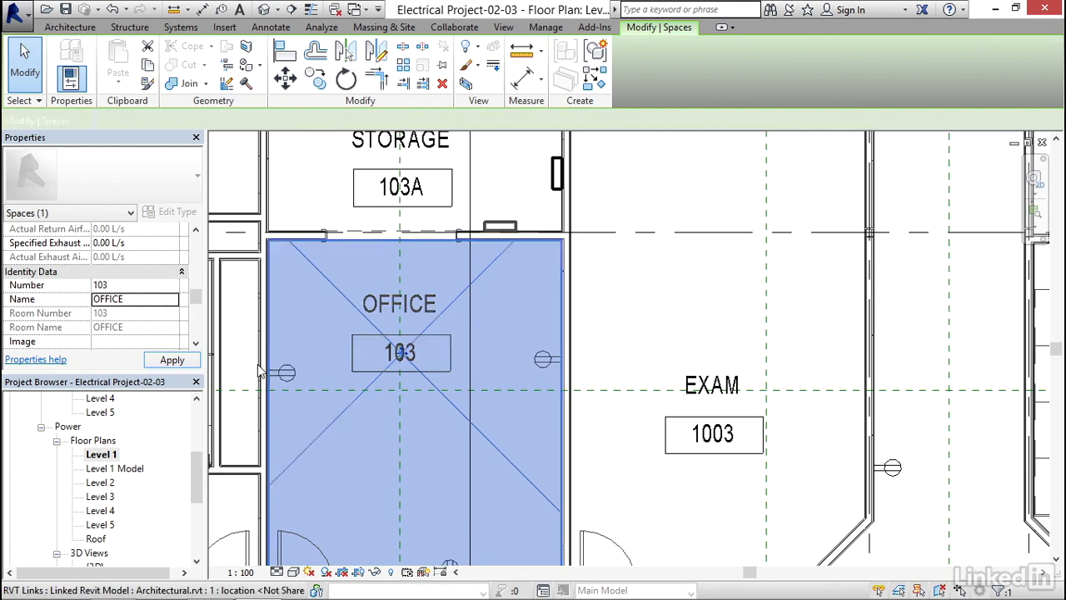
- Set the number to 101 and the name to OFFICE for the corner office space beside the reception
middle_click_drag(362, 220, 499, 405)
scroll(499, 405, "down", 3)
left_click(398, 388)
scroll(404, 385, "up", 3)
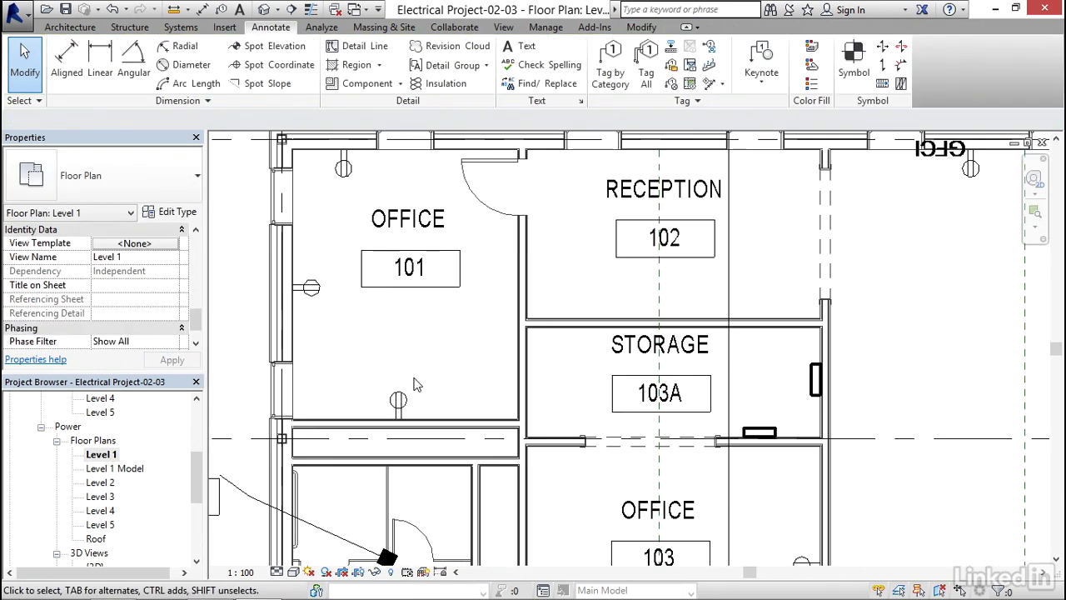
left_click(360, 328)
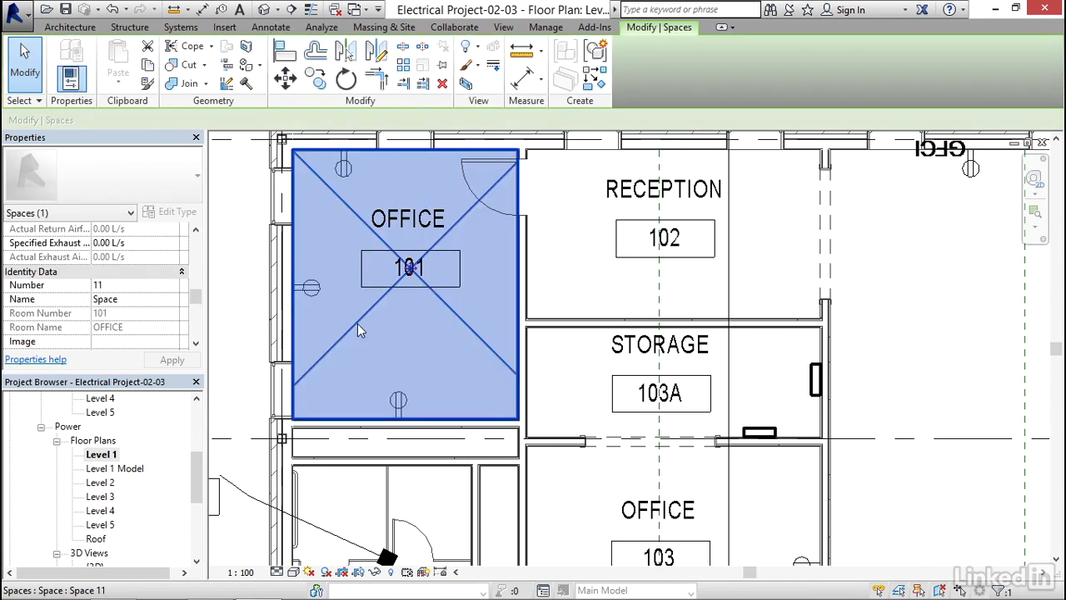
left_click(123, 286)
type("1")
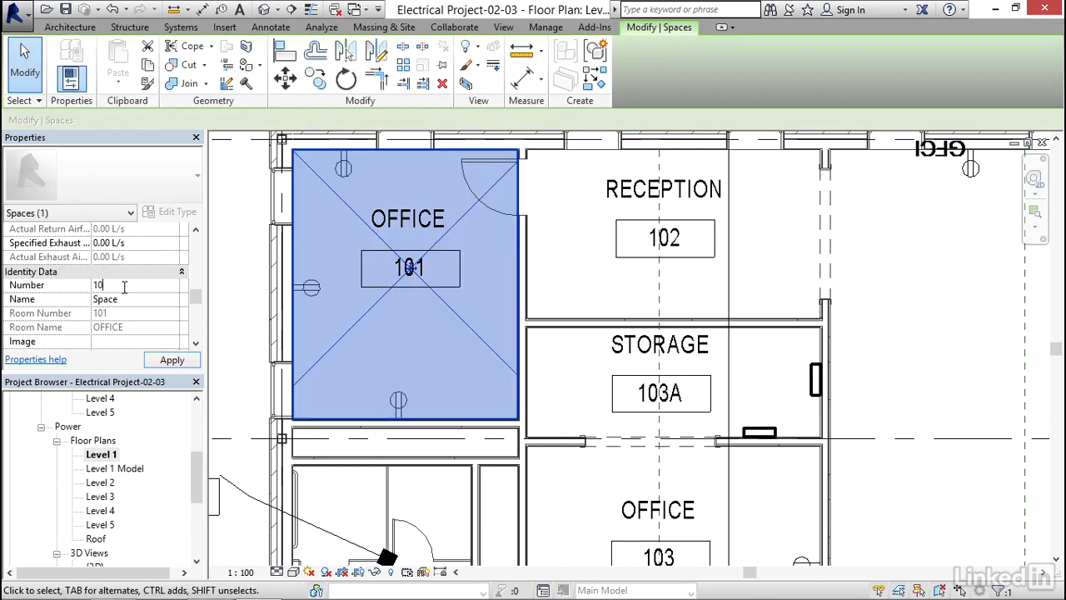
left_click(135, 300)
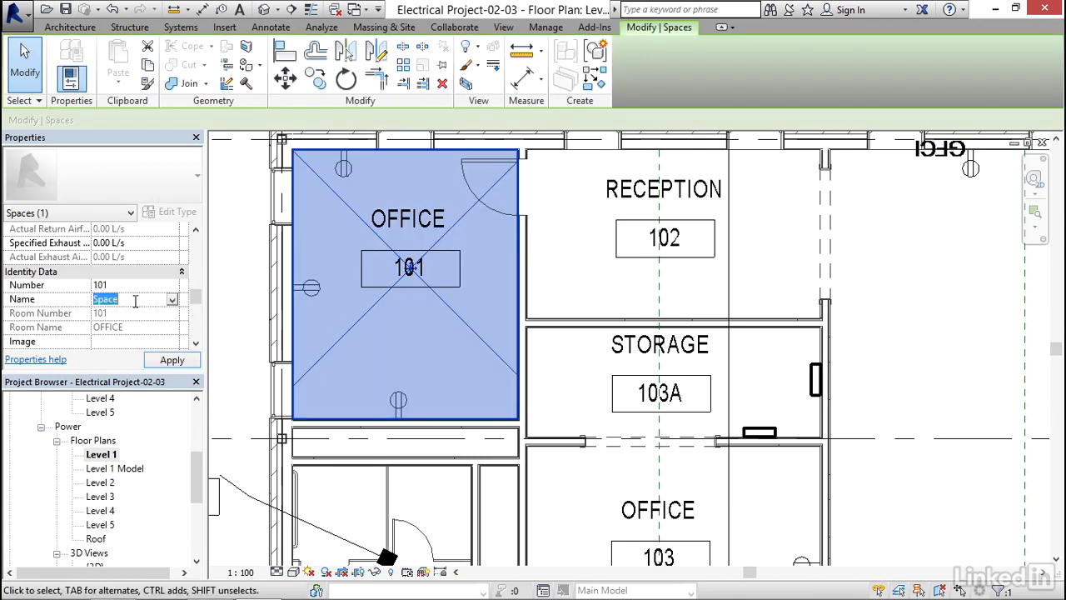
type("O")
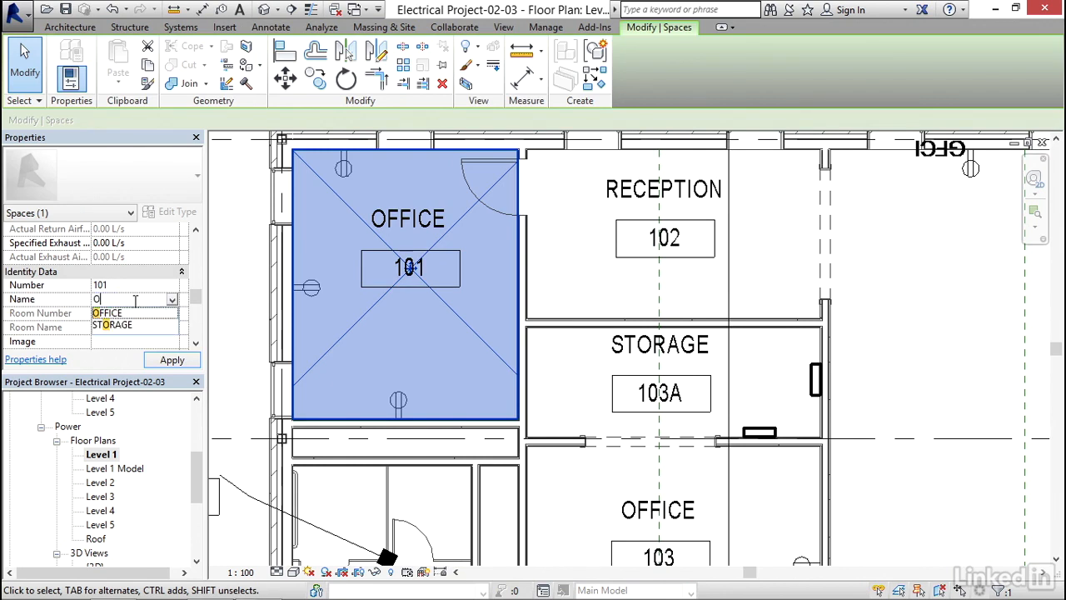
left_click(116, 301)
left_click(172, 299)
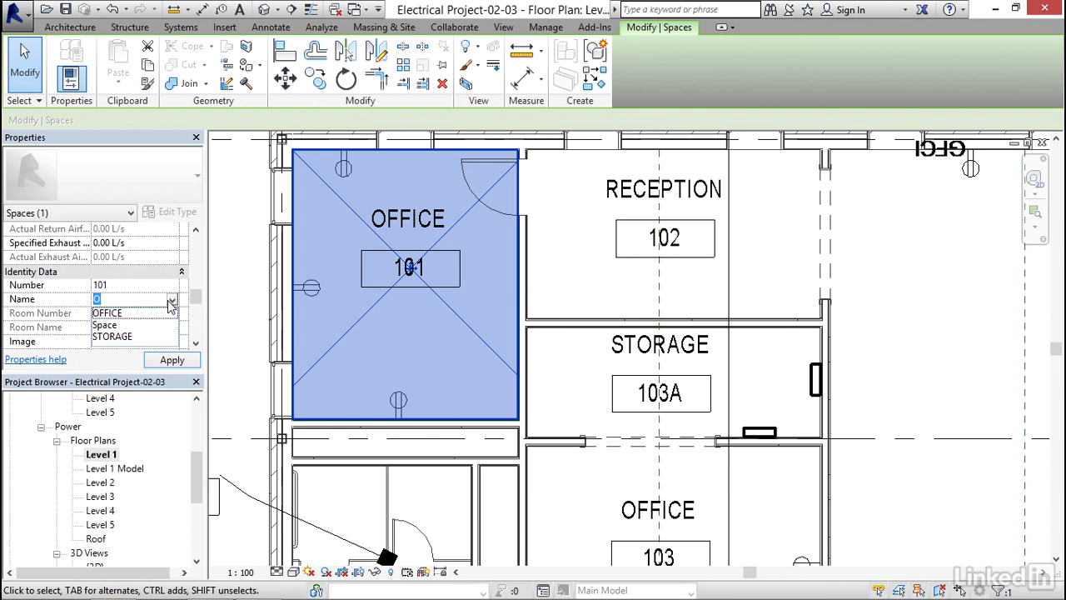
left_click(113, 315)
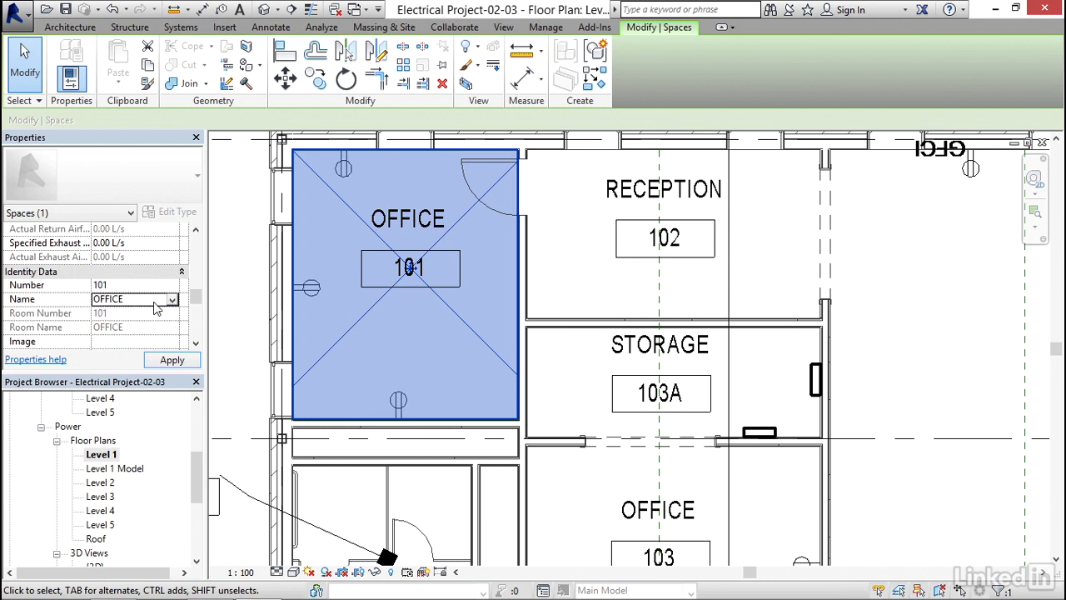
left_click(171, 359)
- Start a new building component schedule for the Spaces category, named Space Schedule, in the New Construction phase
middle_click_drag(678, 390, 384, 358)
scroll(413, 357, "down", 4)
middle_click_drag(488, 398, 476, 261)
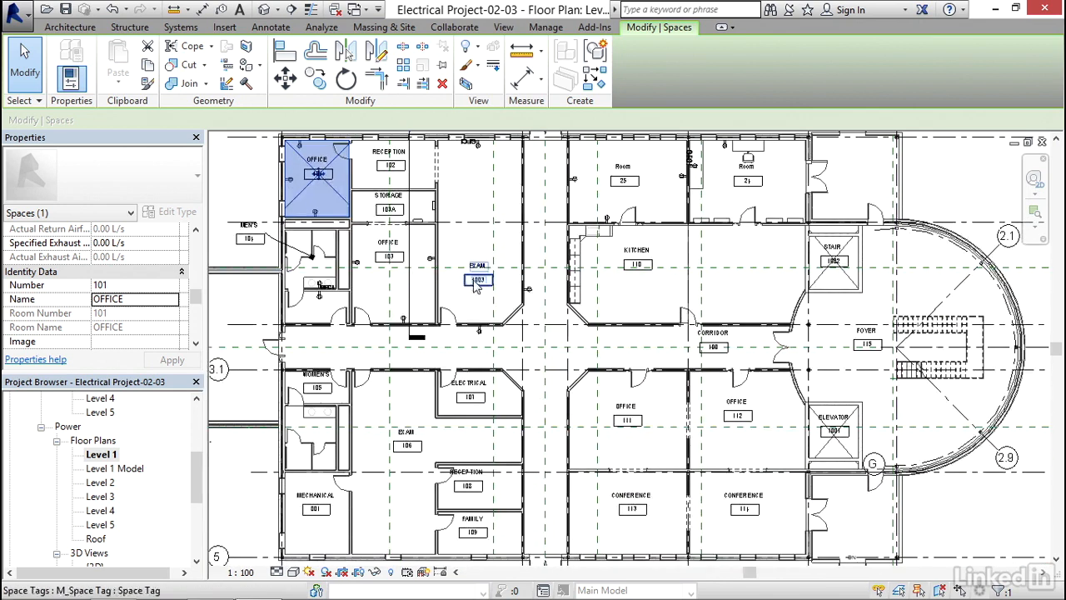
key("Escape")
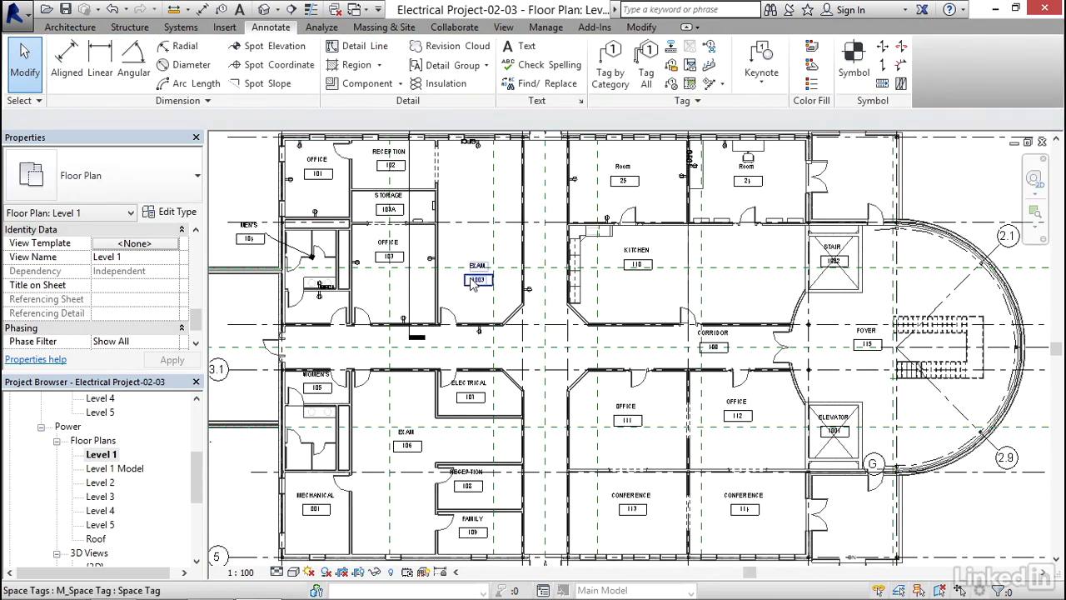
scroll(475, 283, "down", 3)
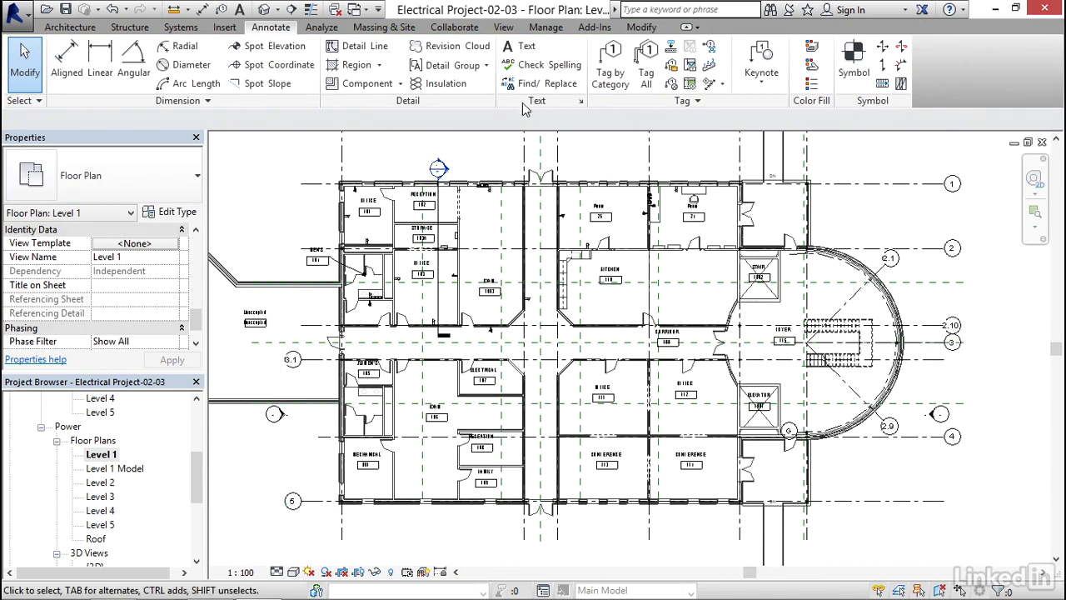
left_click(503, 28)
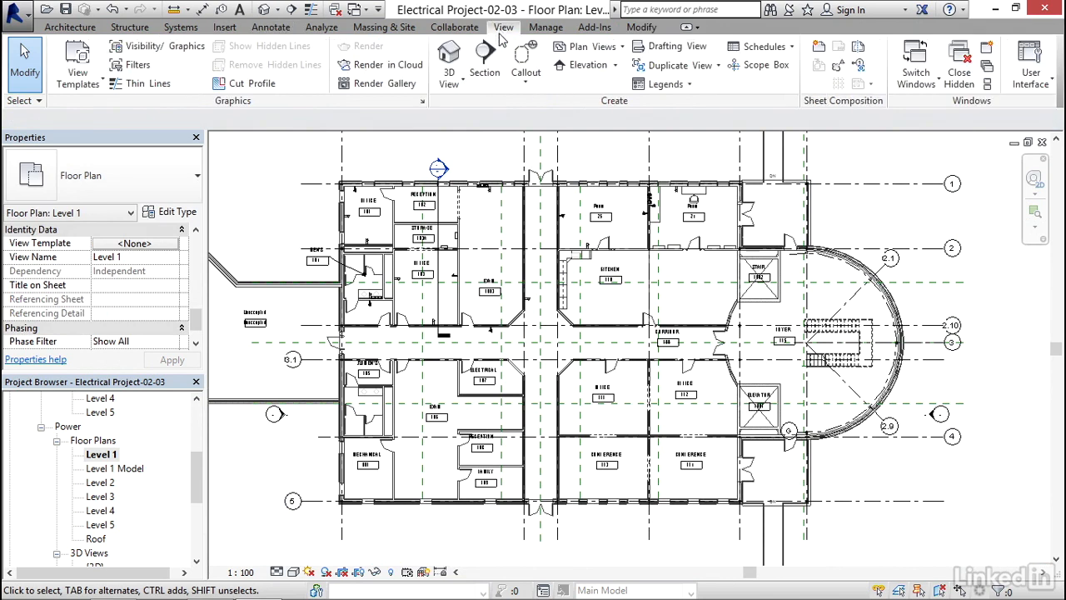
left_click(791, 48)
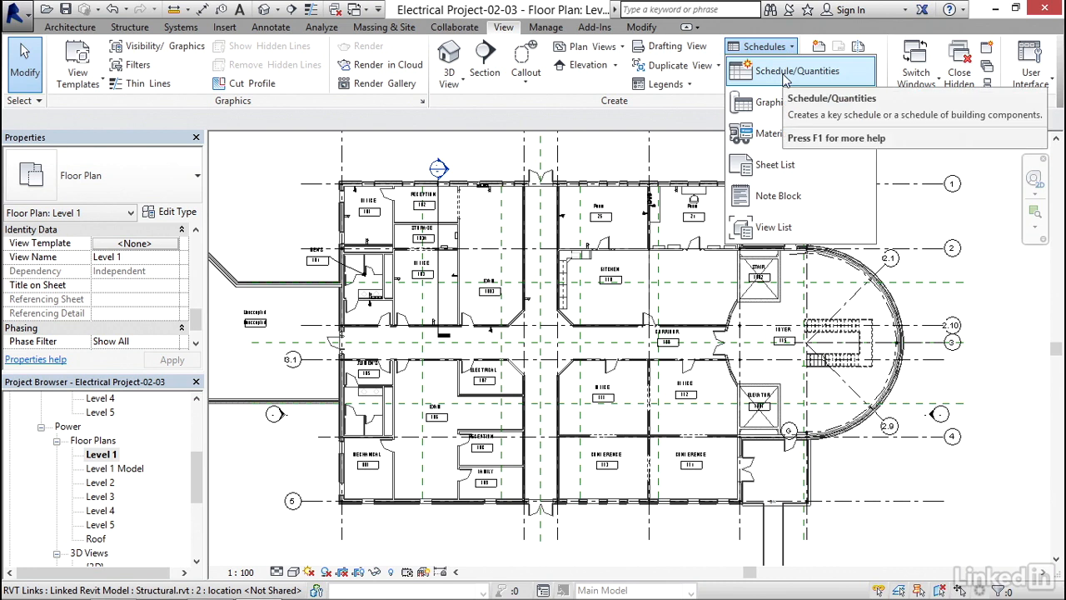
left_click(785, 73)
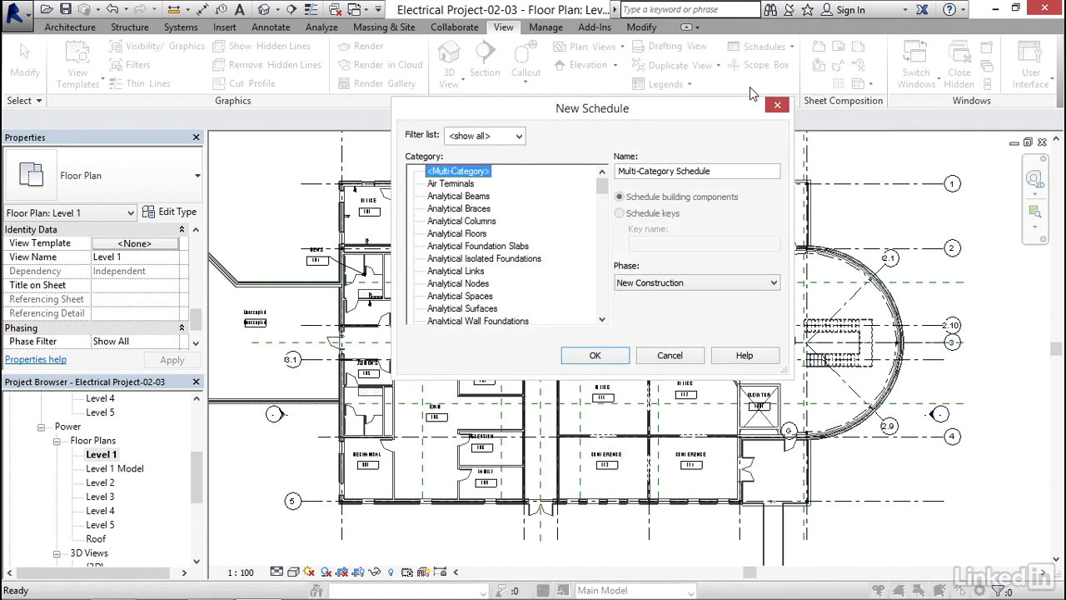
left_click_drag(602, 189, 607, 279)
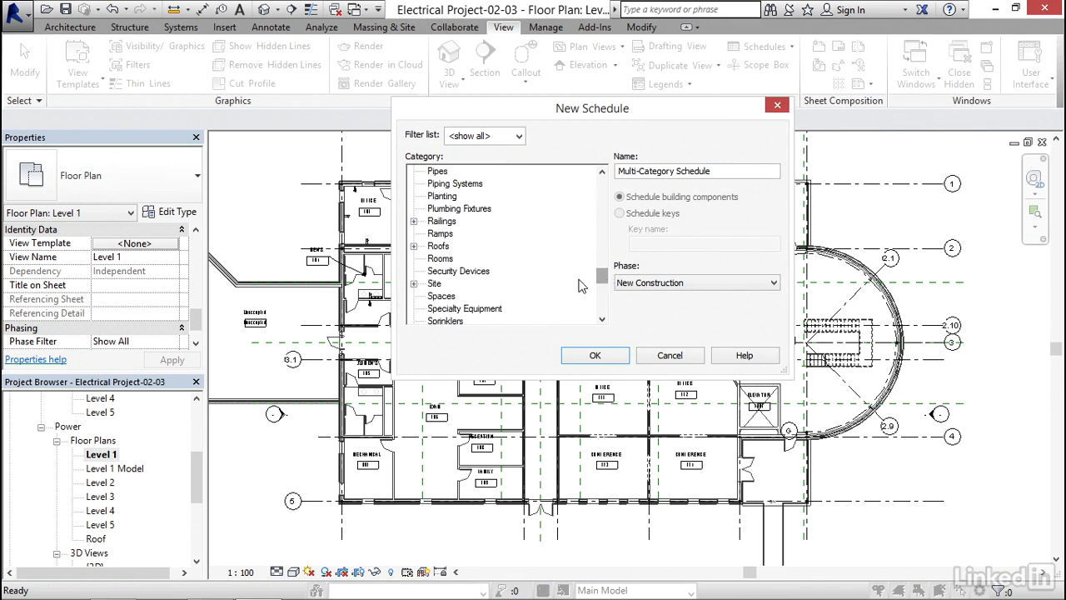
left_click(439, 297)
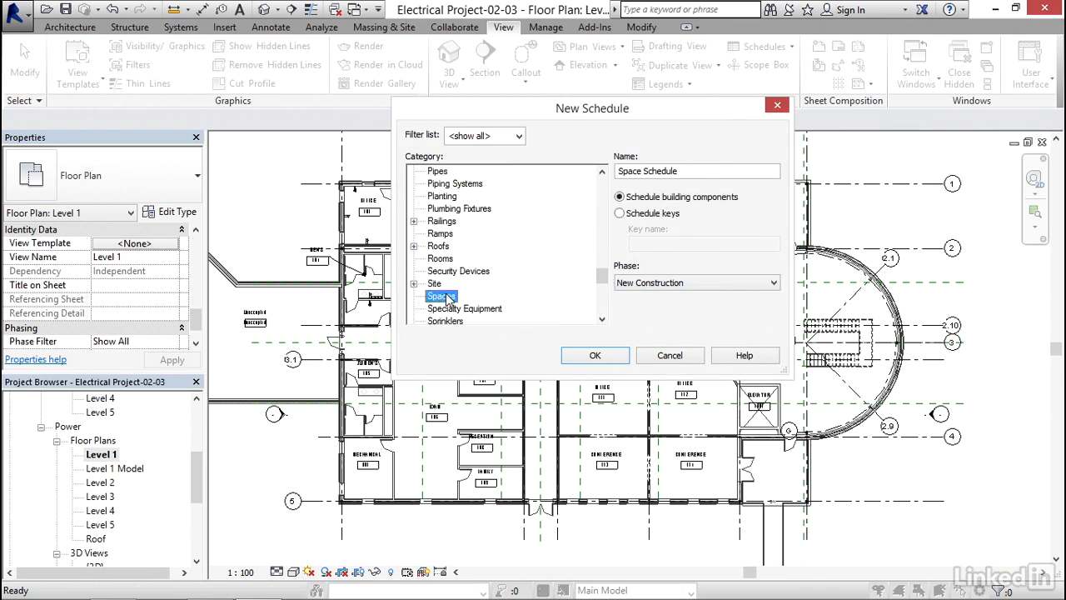
left_click(606, 360)
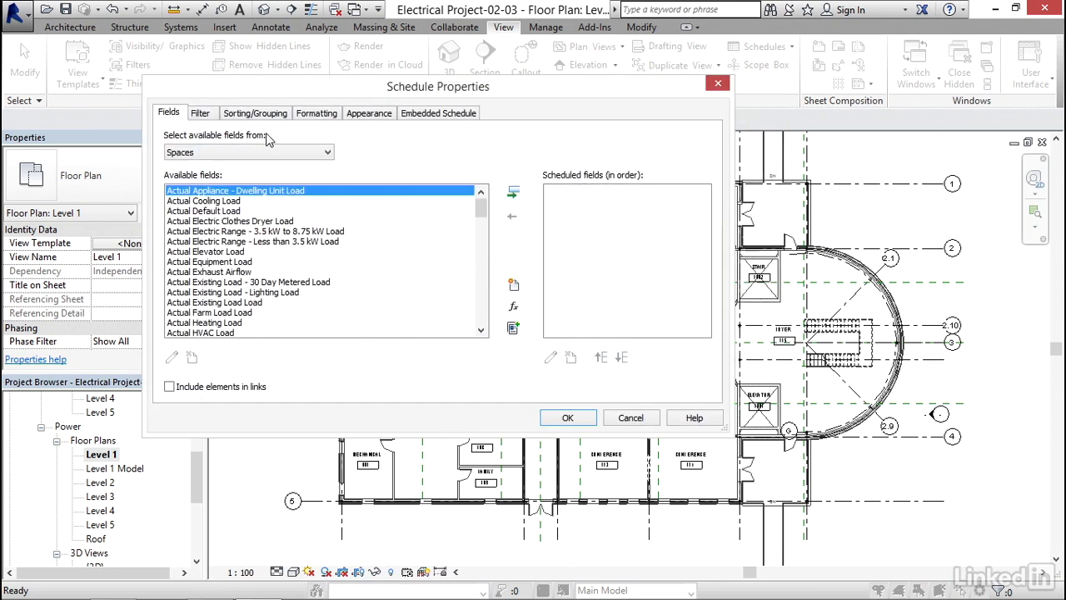
- Add the Room: Name and Room: Number fields from the Room category to the scheduled fields
left_click(216, 154)
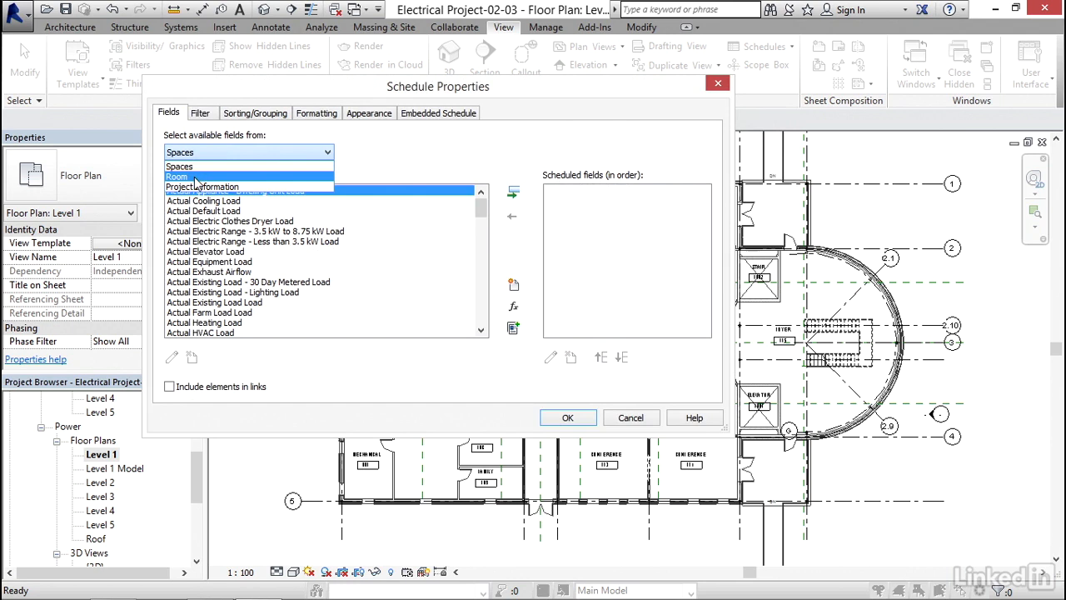
left_click(197, 177)
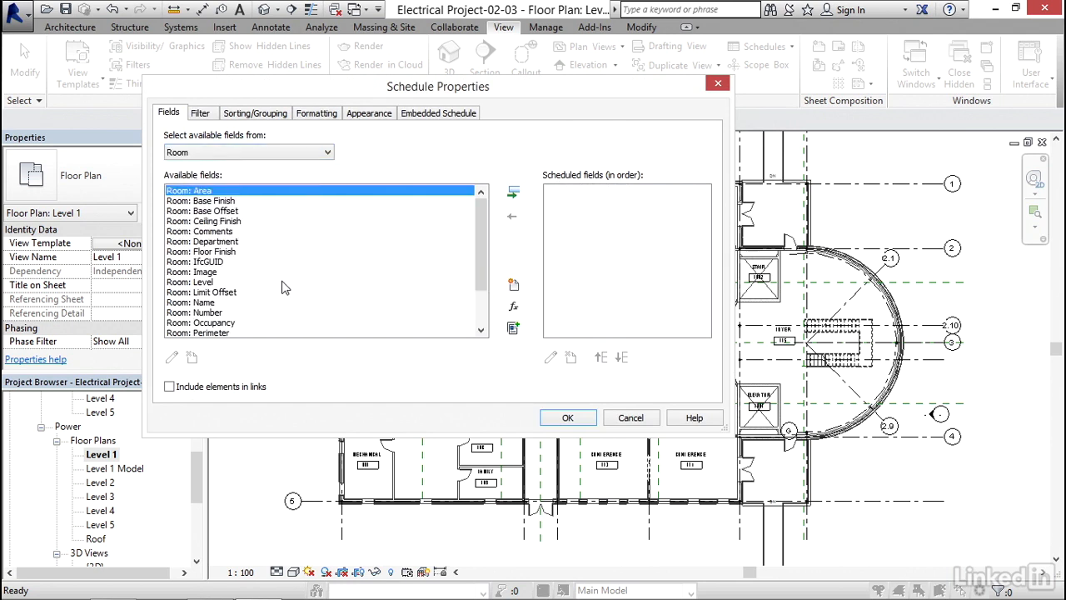
left_click(206, 302)
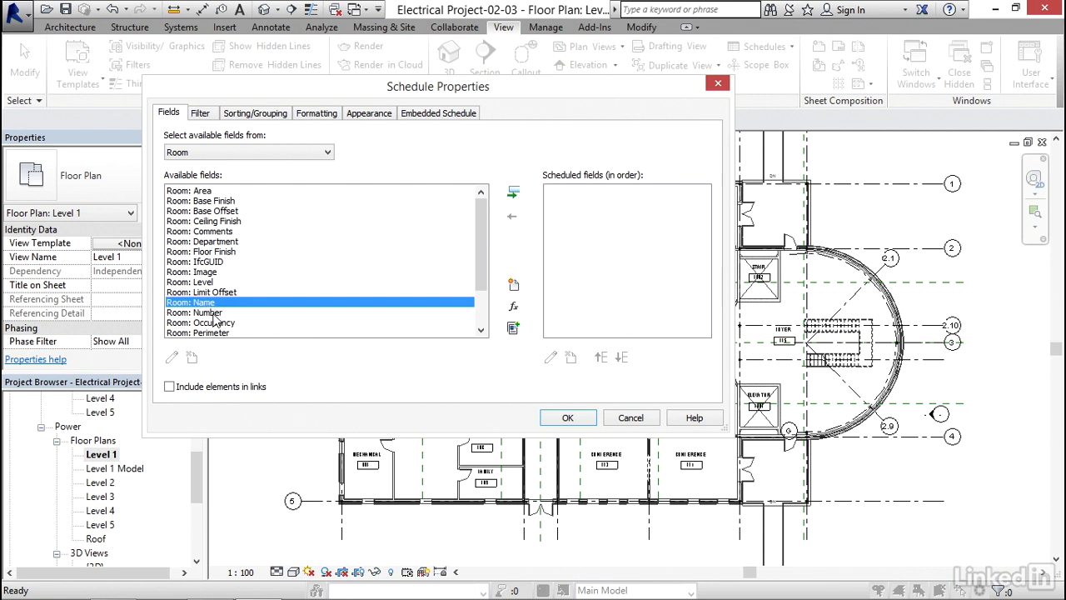
left_click(213, 313, "ctrl")
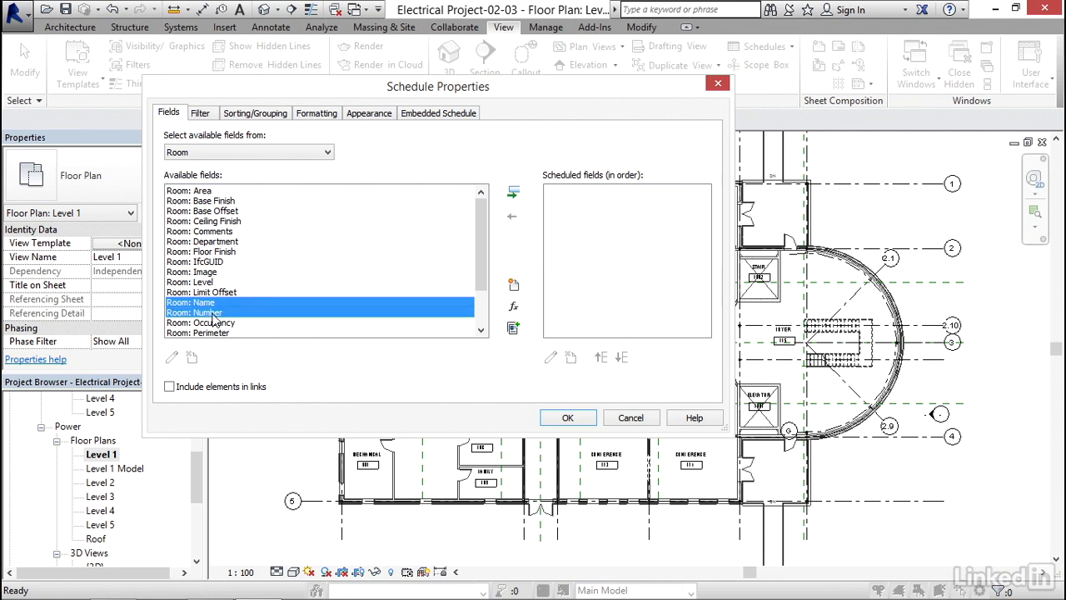
left_click(514, 194)
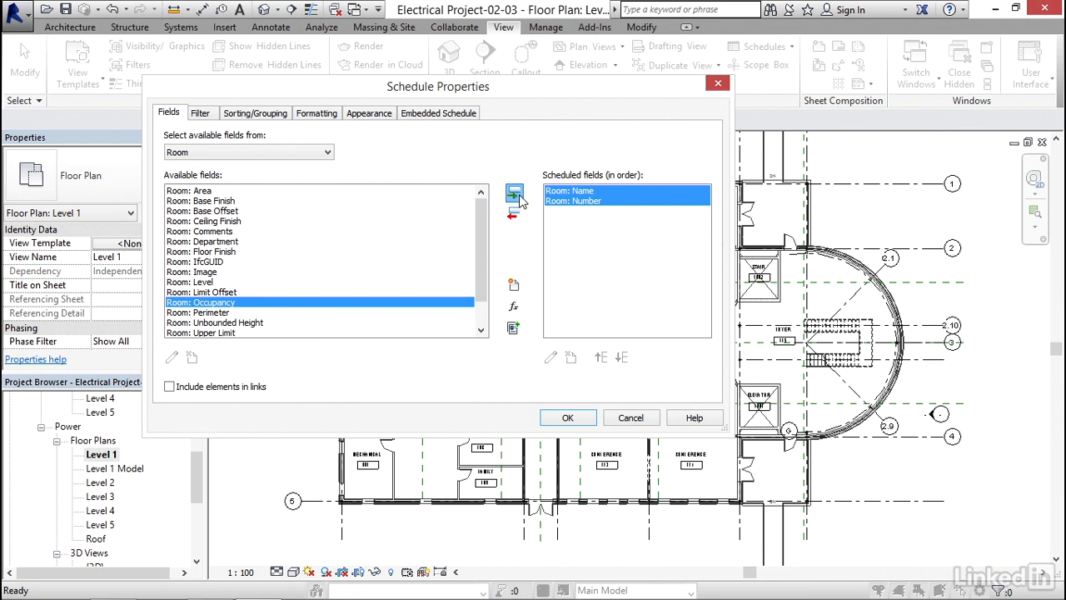
- Add the Name and Number fields from Spaces below the room fields and generate the space schedule
left_click(241, 151)
left_click(200, 163)
left_click_drag(480, 210, 483, 291)
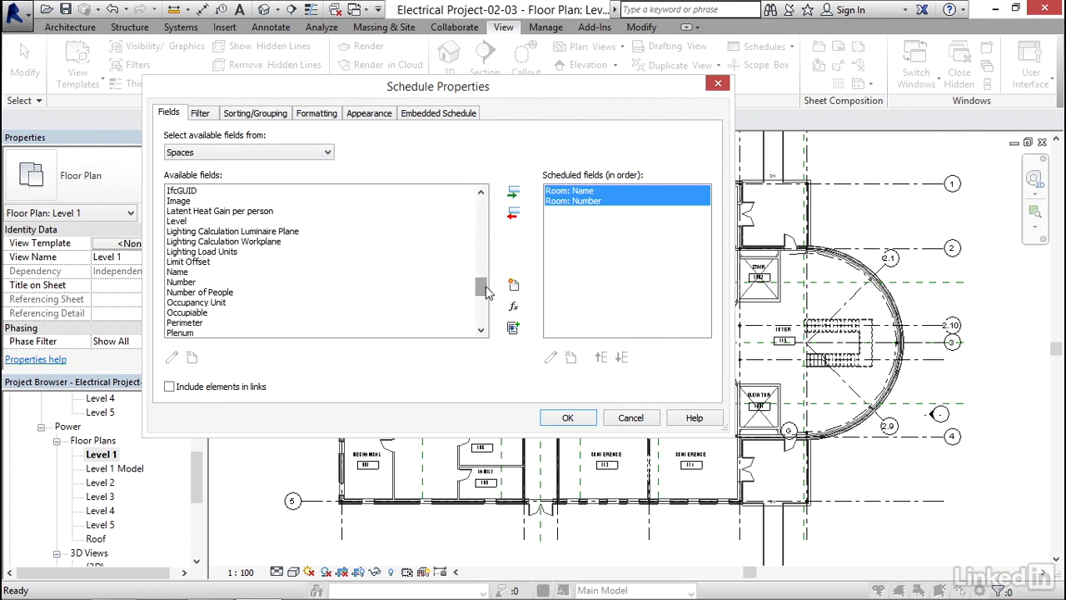
left_click(180, 272)
left_click(181, 283, "ctrl")
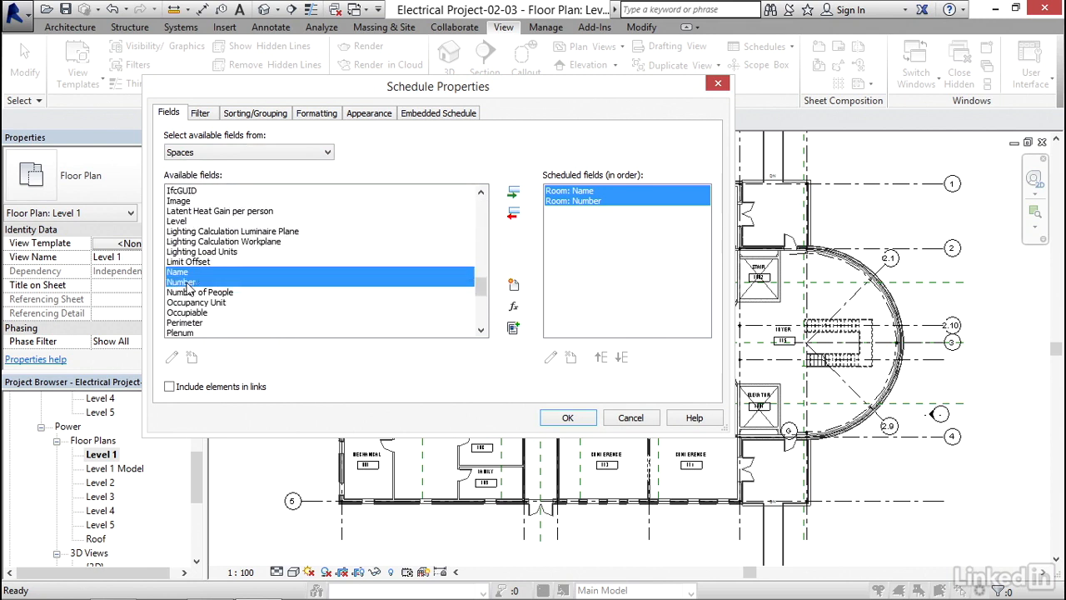
left_click(513, 194)
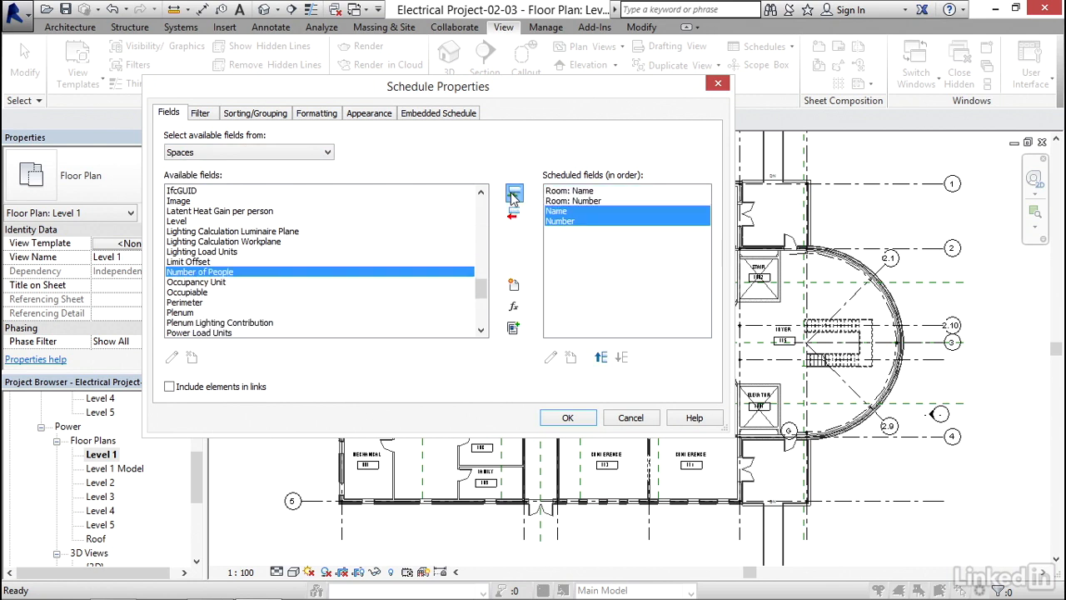
left_click(567, 417)
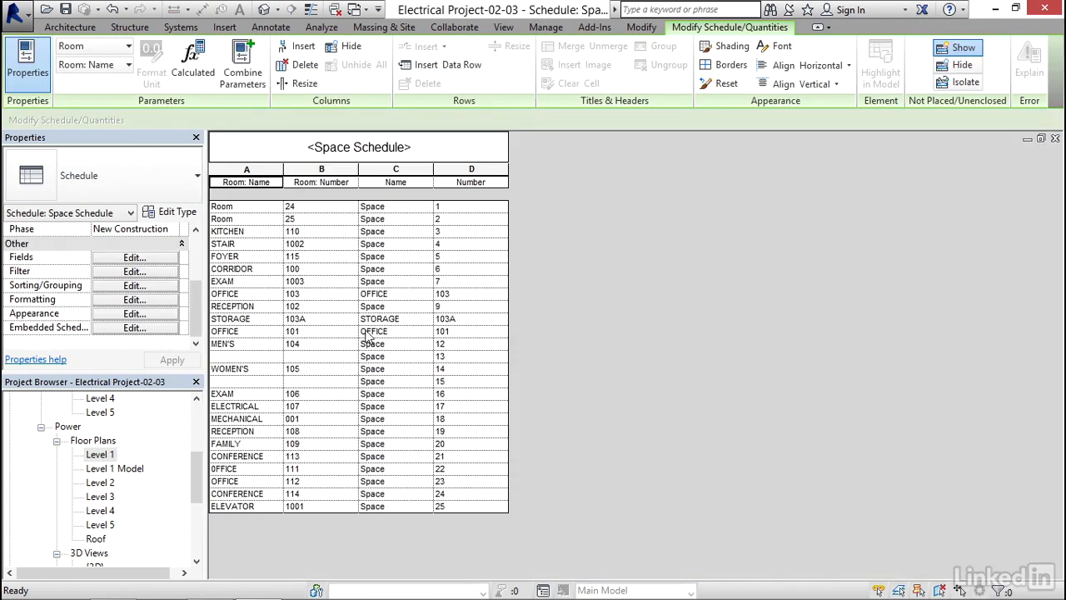
- Set the space name to OFFICE in the schedule rows for rooms 111 and 112
left_click(415, 469)
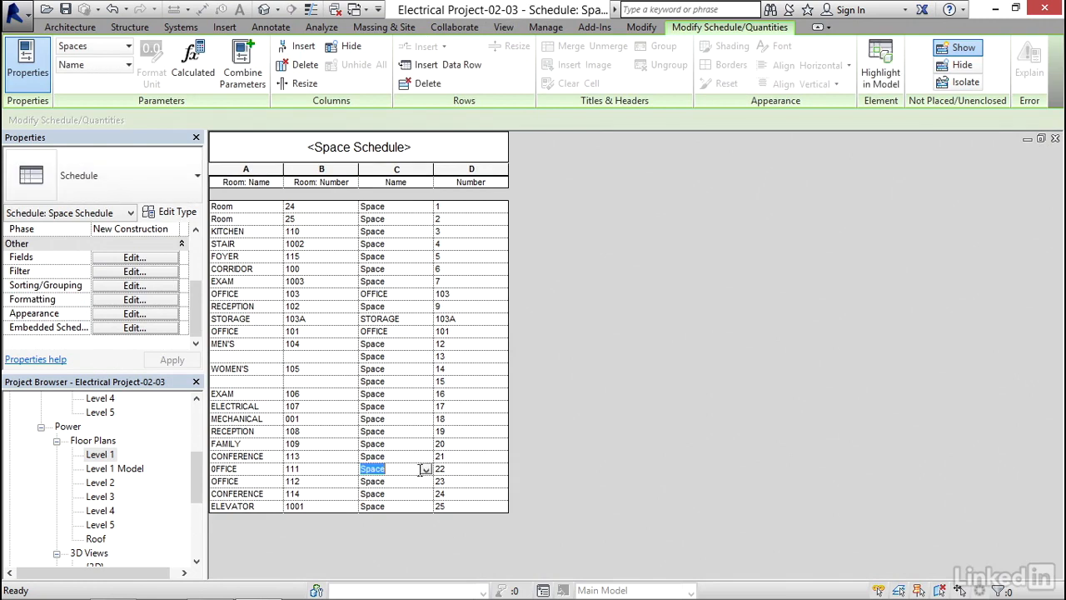
left_click(426, 470)
left_click(393, 480)
left_click(398, 482)
left_click(425, 482)
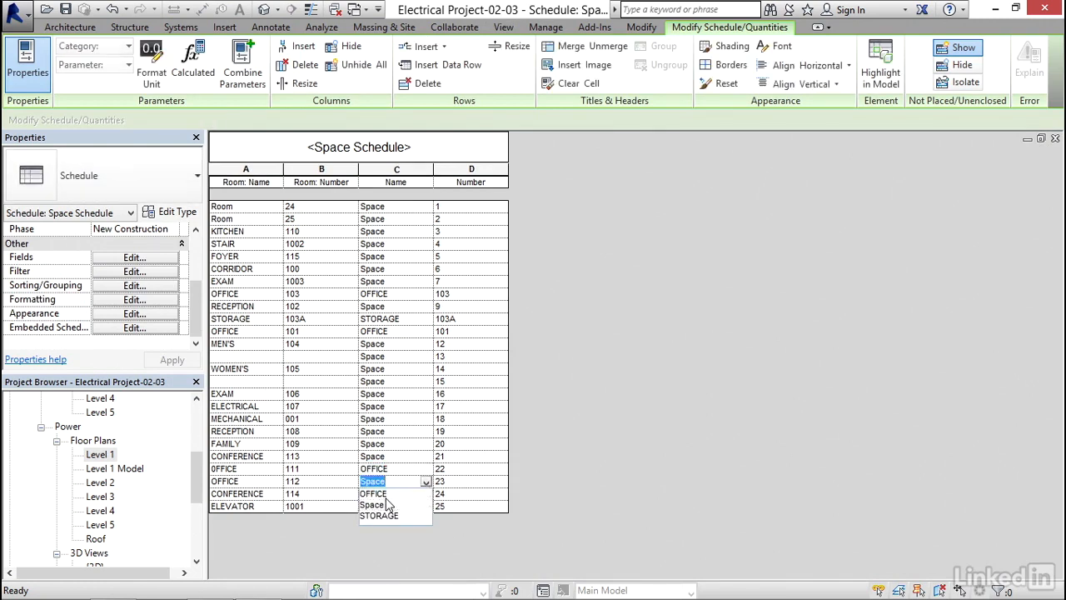
left_click(383, 494)
- Match the space numbers to the room numbers in the schedule rows for offices 111 and 112, and close the schedule
left_click(451, 469)
type("111")
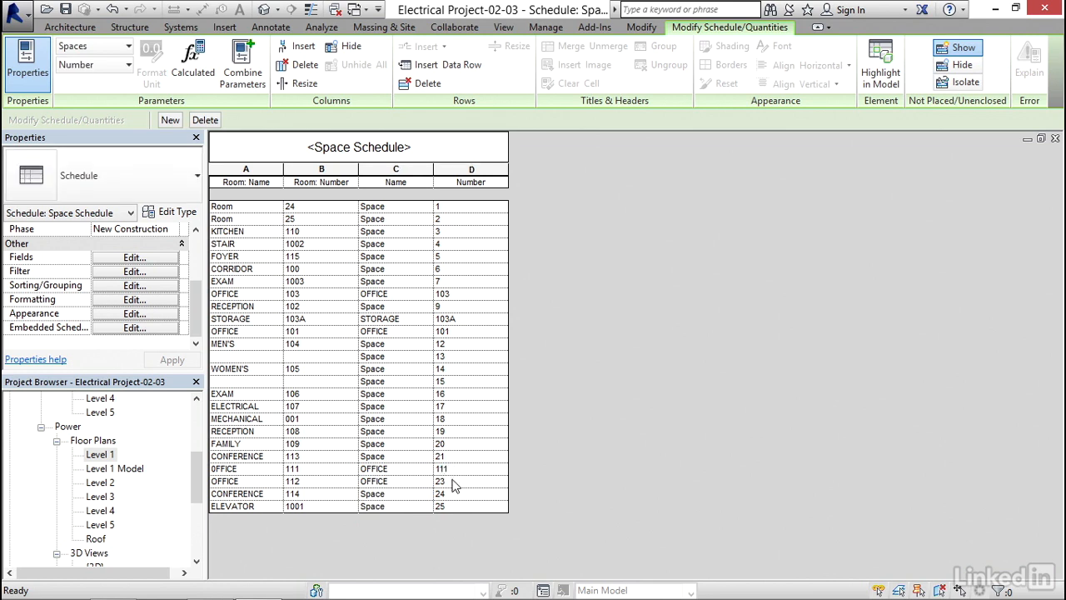
left_click(454, 485)
type("11")
left_click(1055, 137)
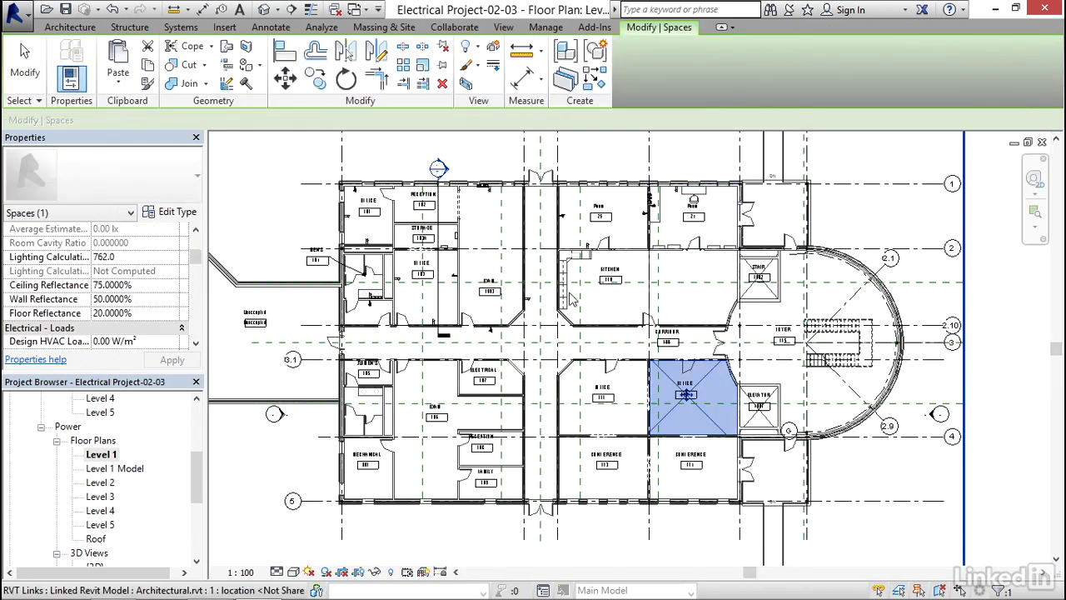